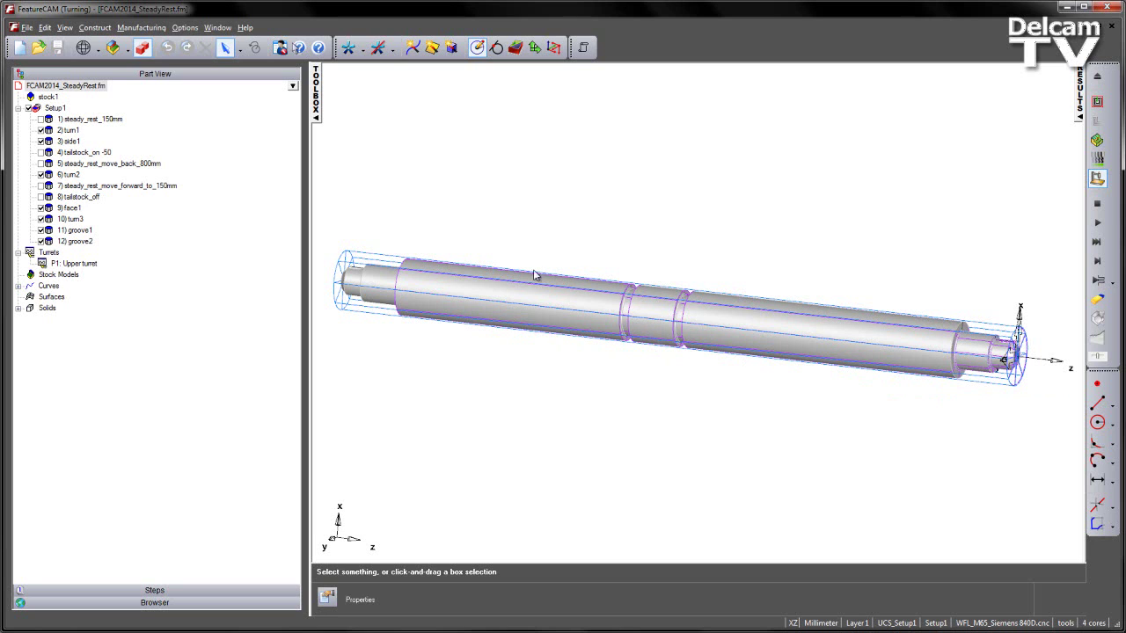
Run the full machine simulation to view the tailstock and steady rest, then clear it
{"action": "left_click", "coordinate": [1098, 242]}
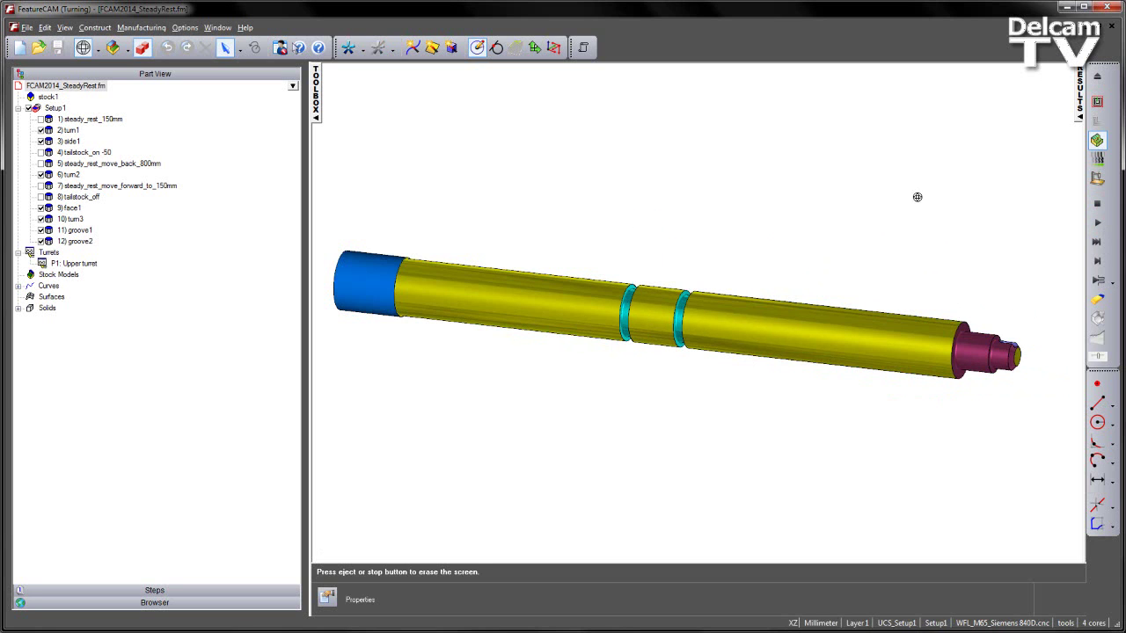
{"action": "left_click", "coordinate": [1096, 203]}
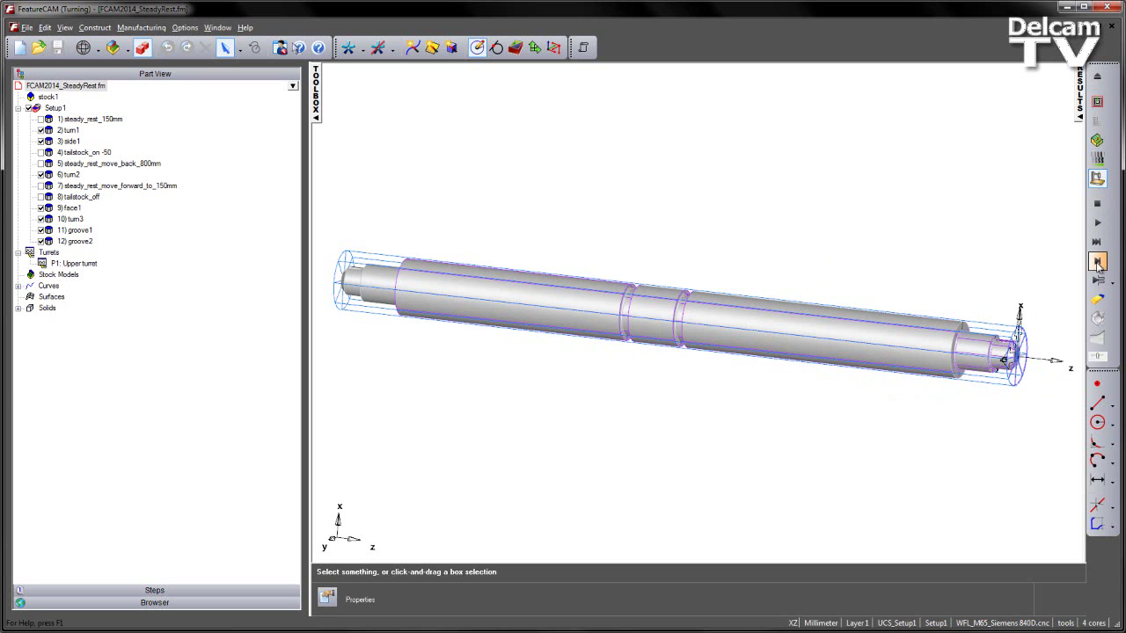
{"action": "left_click", "coordinate": [1097, 262]}
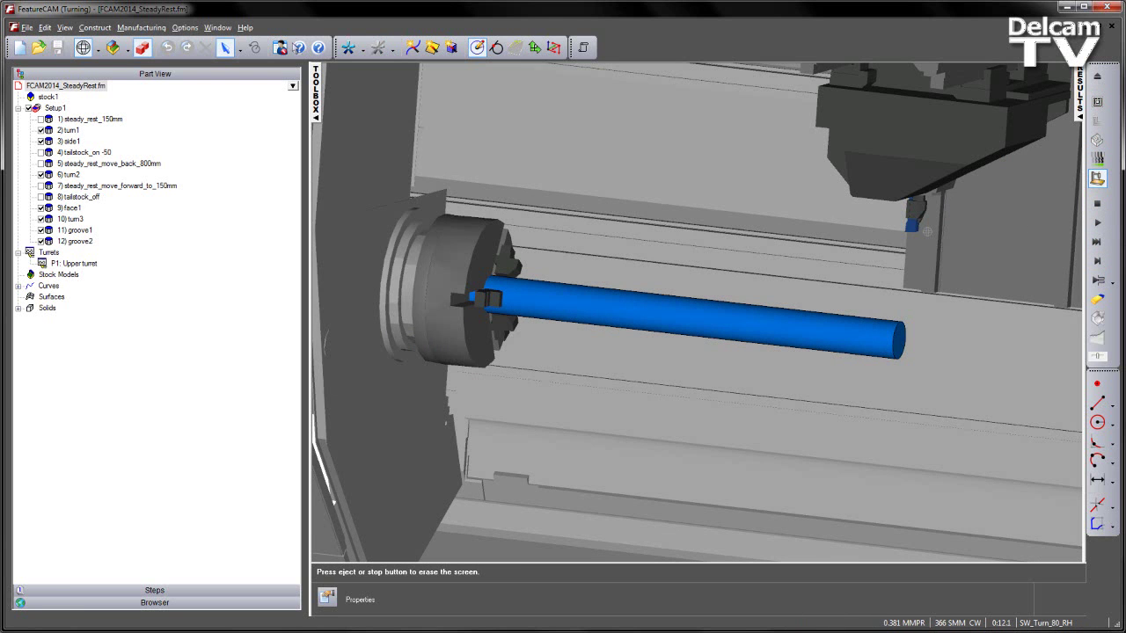
{"action": "middle_click_drag", "start_coordinate": [925, 261], "coordinate": [817, 282]}
{"action": "scroll", "coordinate": [816, 288], "scroll_direction": "down", "scroll_amount": 3}
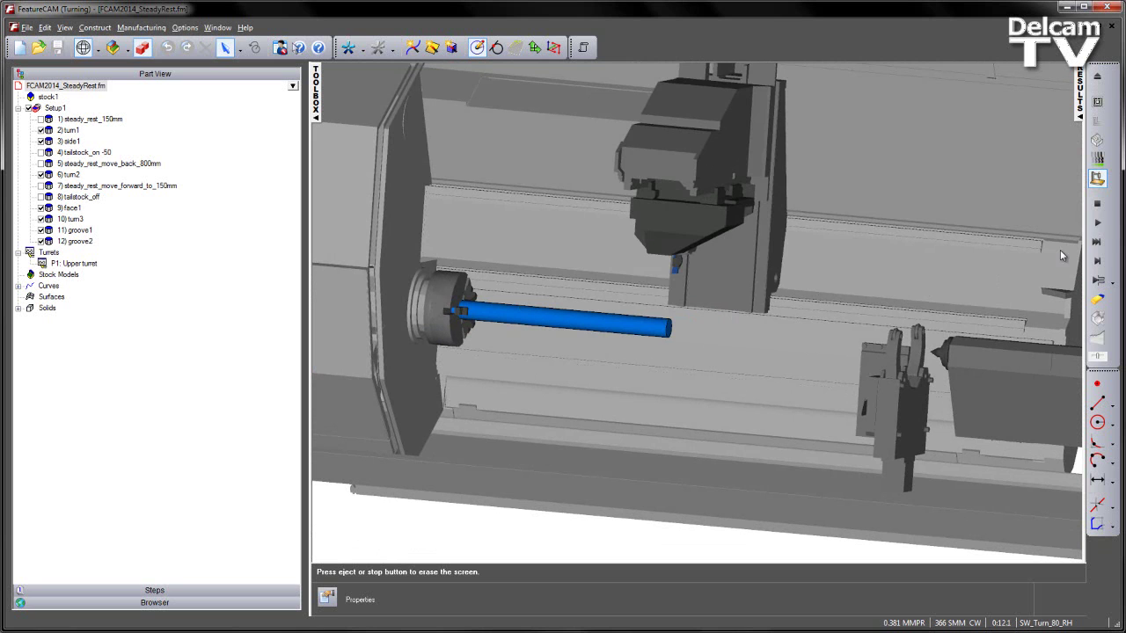
{"action": "left_click", "coordinate": [1097, 223]}
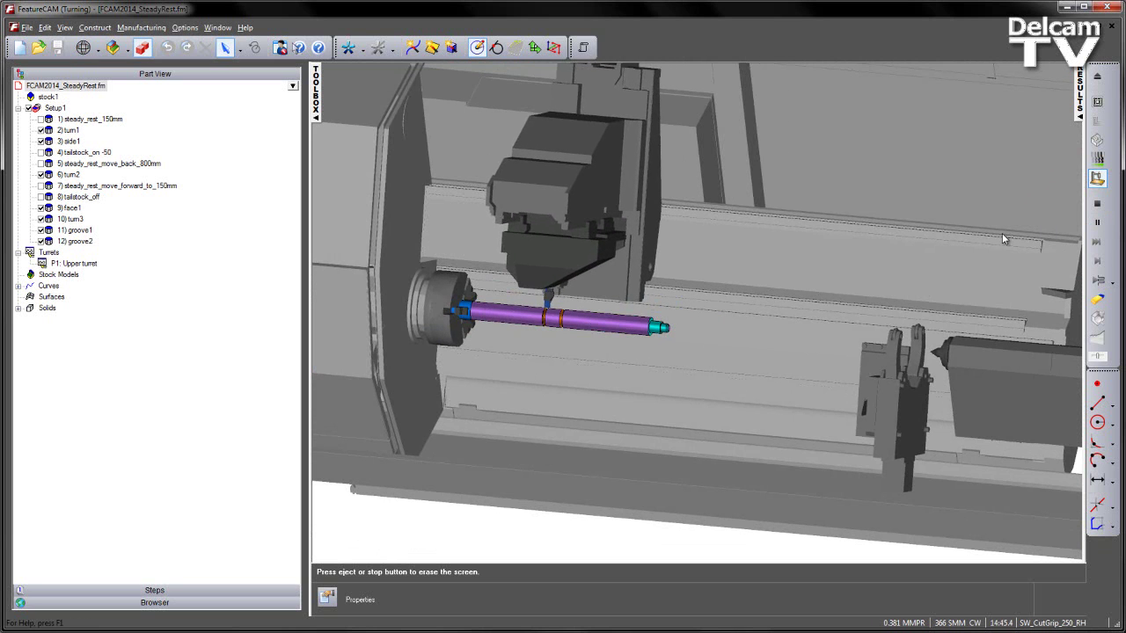
{"action": "left_click", "coordinate": [1096, 204]}
{"action": "scroll", "coordinate": [616, 299], "scroll_direction": "up", "scroll_amount": 5}
{"action": "middle_click_drag", "start_coordinate": [606, 299], "coordinate": [721, 279]}
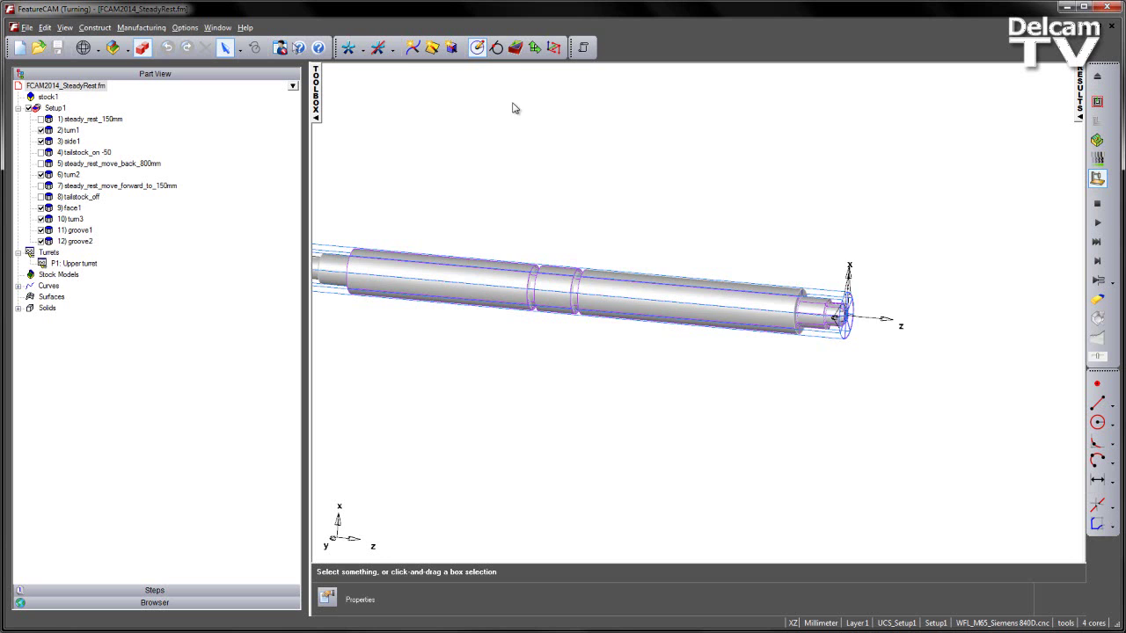
Start a Turning > Part Handling > Part Support On feature with grab distance 150
{"action": "left_click", "coordinate": [515, 49]}
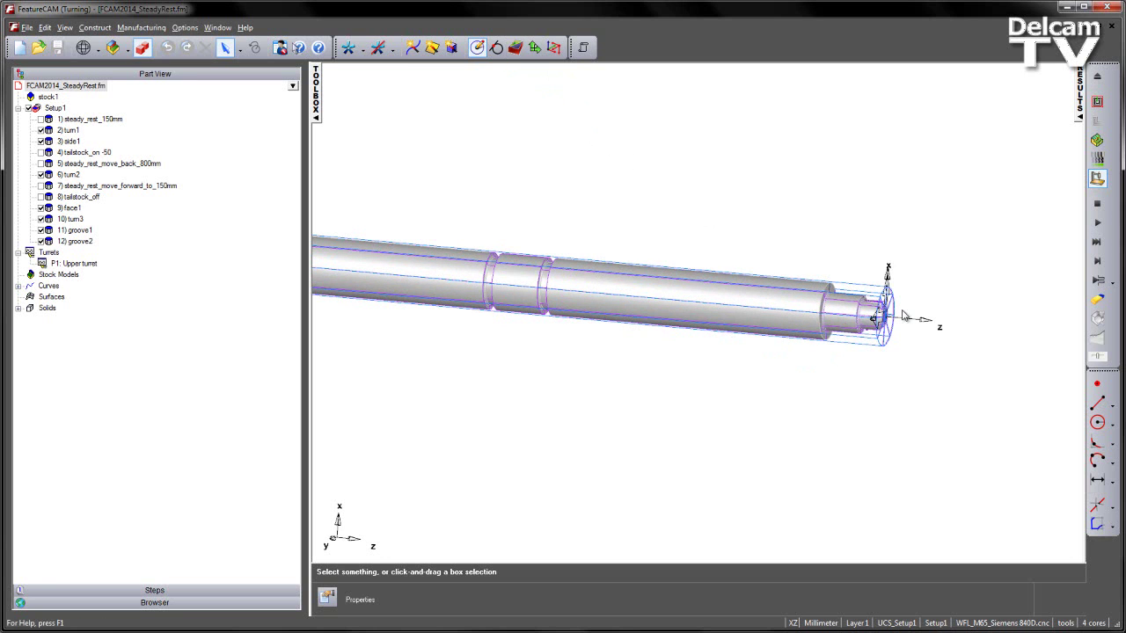
{"action": "left_click", "coordinate": [515, 49]}
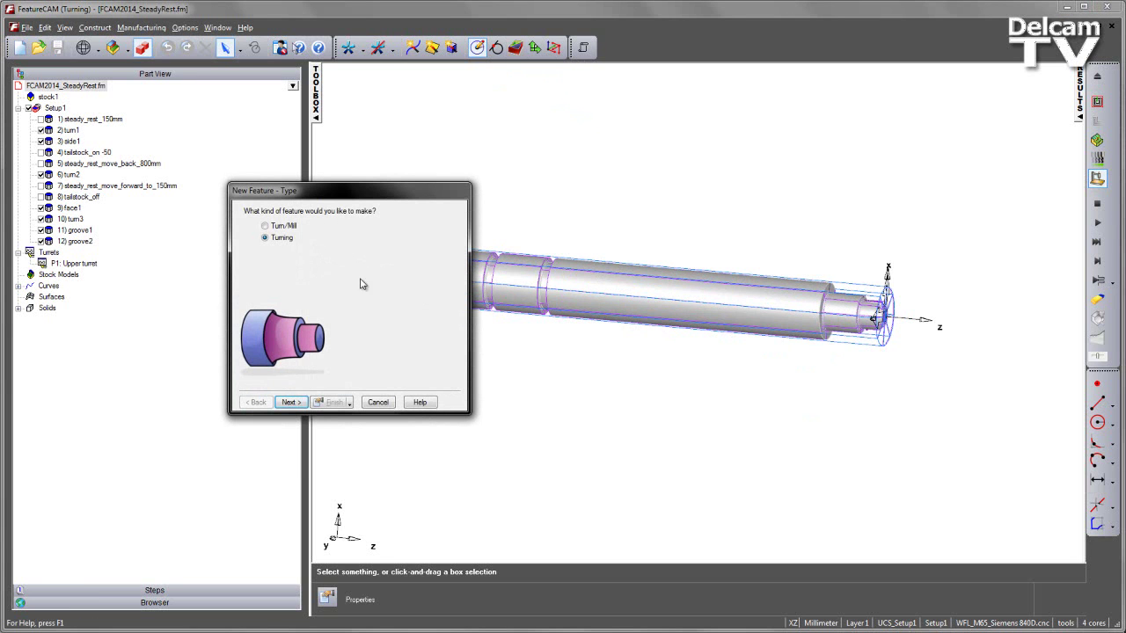
{"action": "left_click", "coordinate": [290, 402]}
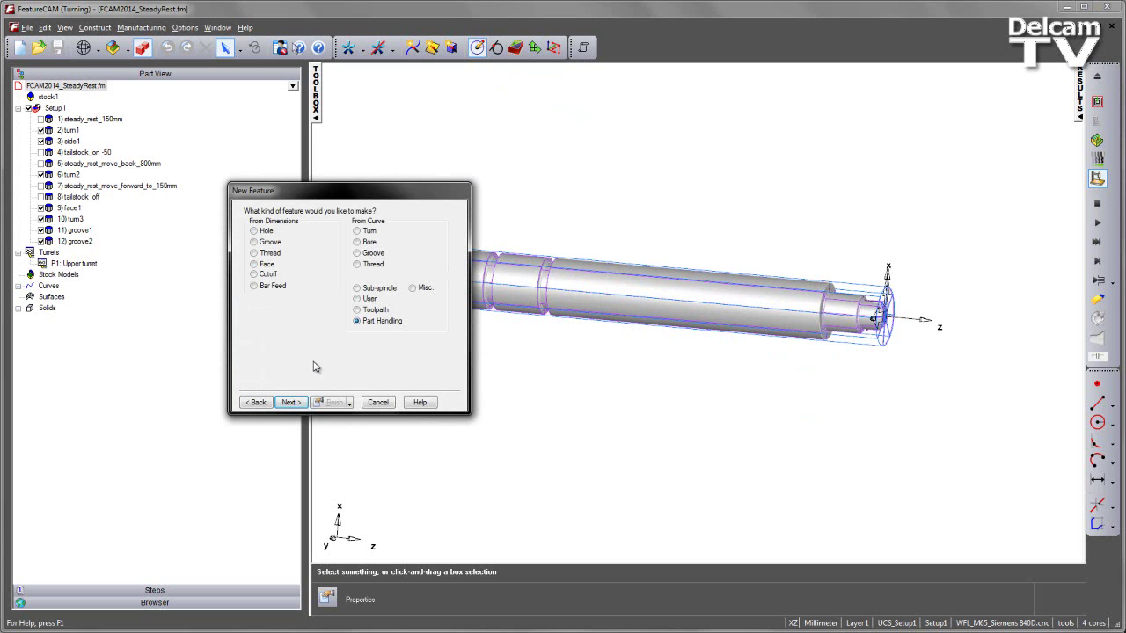
{"action": "left_click", "coordinate": [291, 402]}
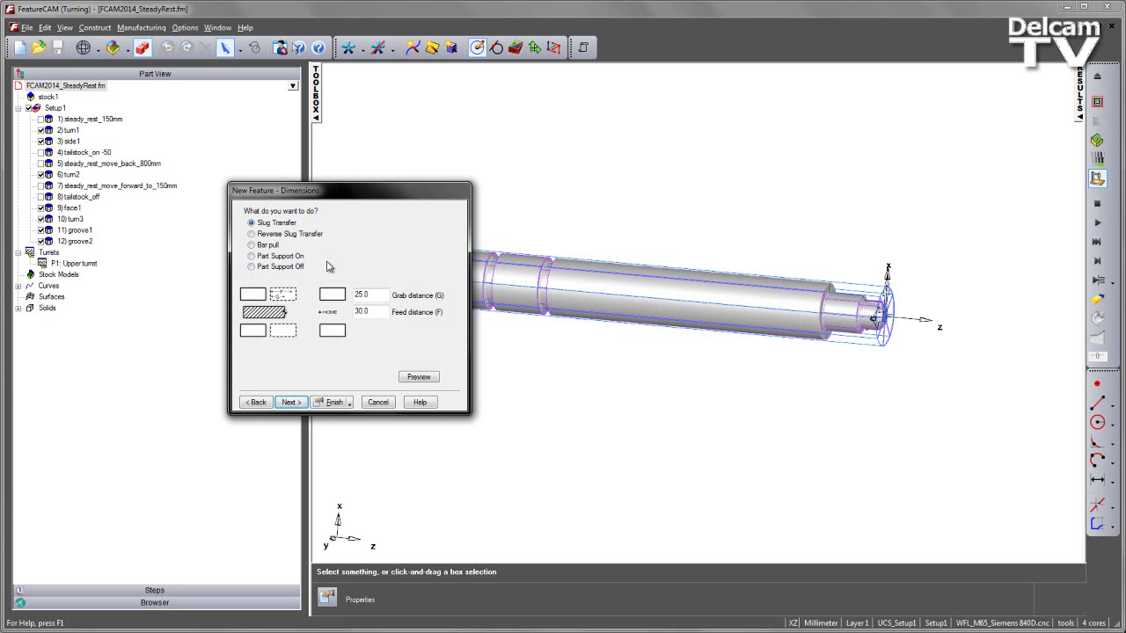
{"action": "left_click", "coordinate": [275, 256]}
{"action": "left_click_drag", "start_coordinate": [370, 295], "coordinate": [347, 295]}
{"action": "type", "text": "150"}
{"action": "left_click", "coordinate": [293, 403]}
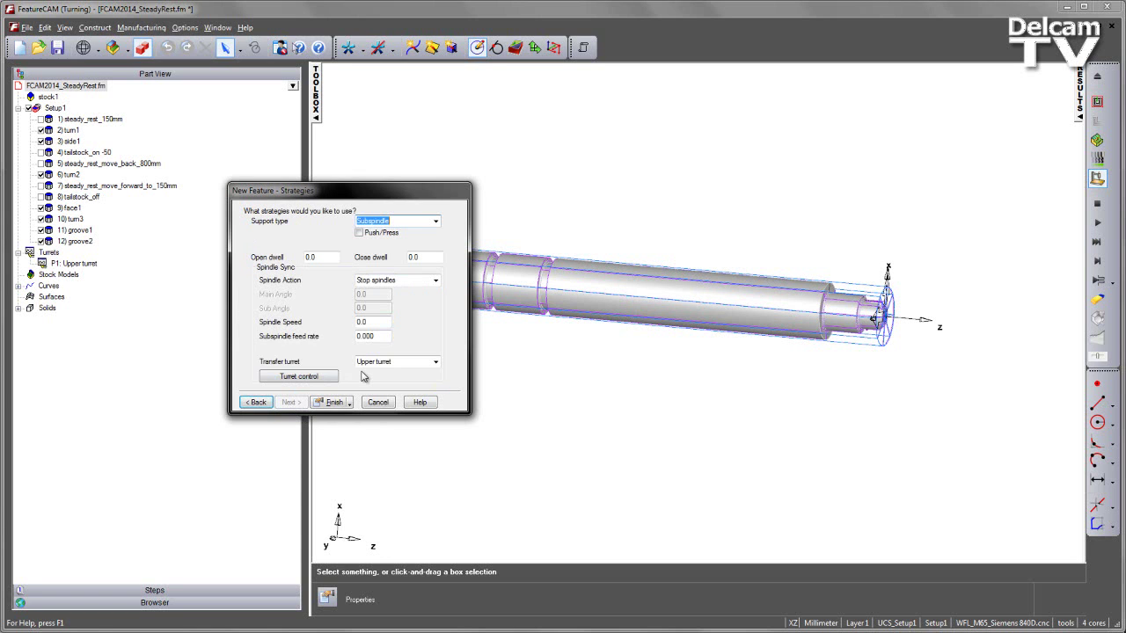
Set the support type to Steadyrest, leaving the turret control settings unchanged
{"action": "left_click", "coordinate": [436, 223]}
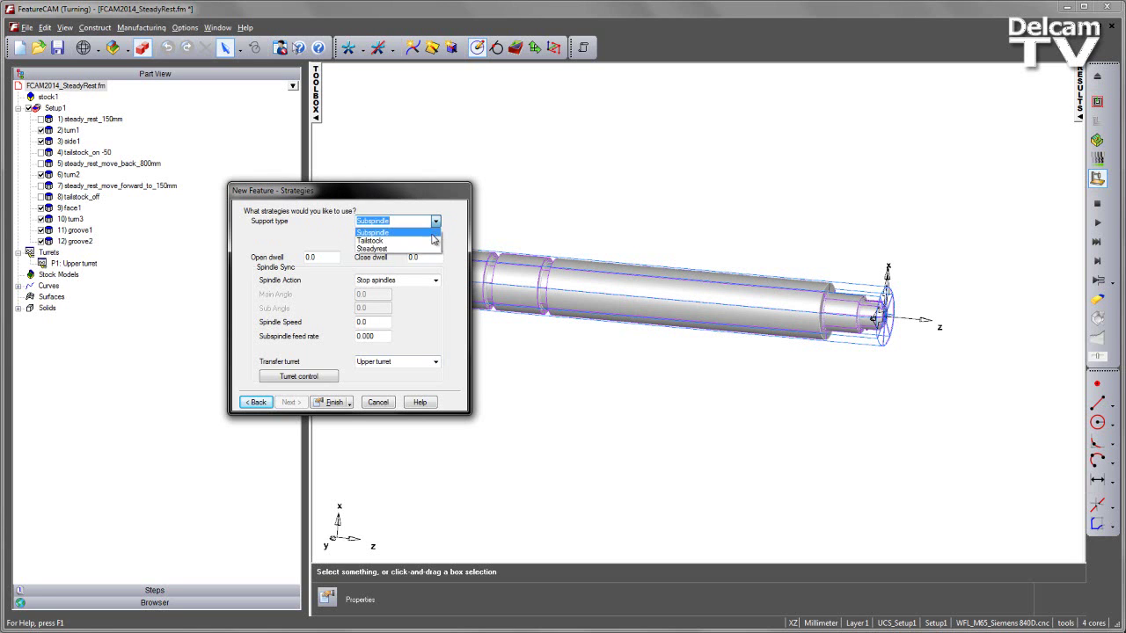
{"action": "left_click", "coordinate": [431, 253]}
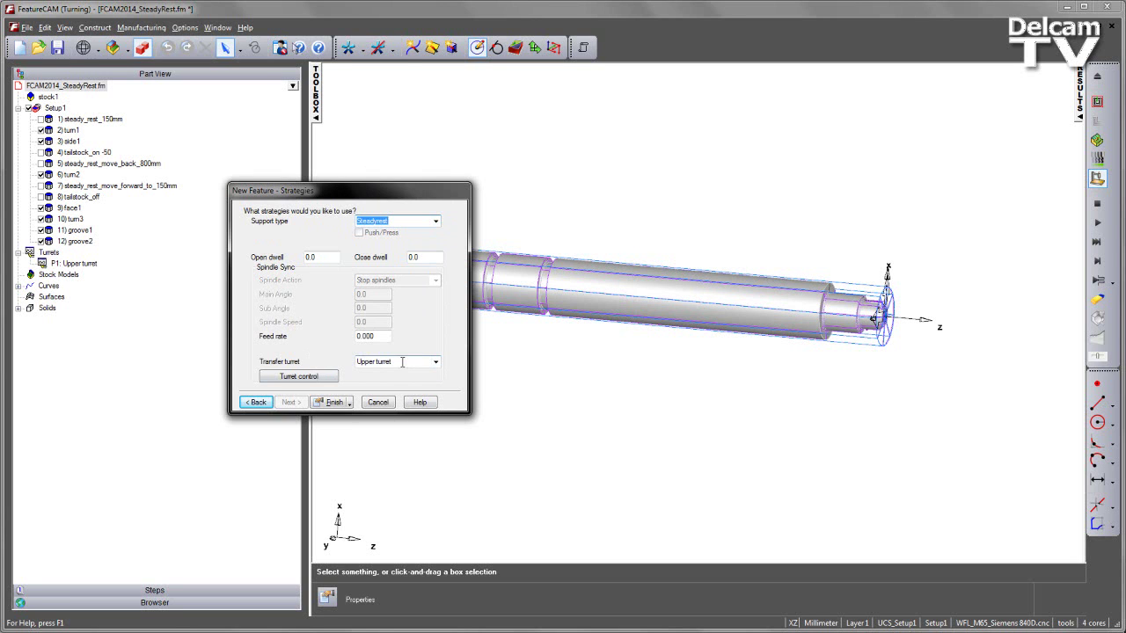
{"action": "left_click", "coordinate": [324, 377]}
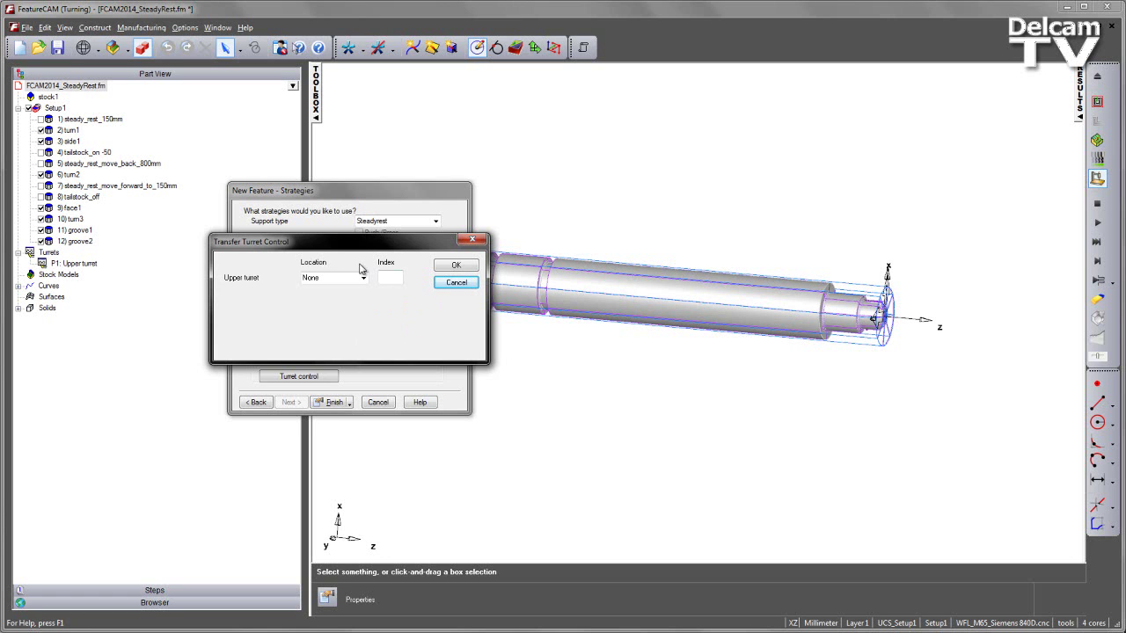
{"action": "left_click", "coordinate": [457, 283]}
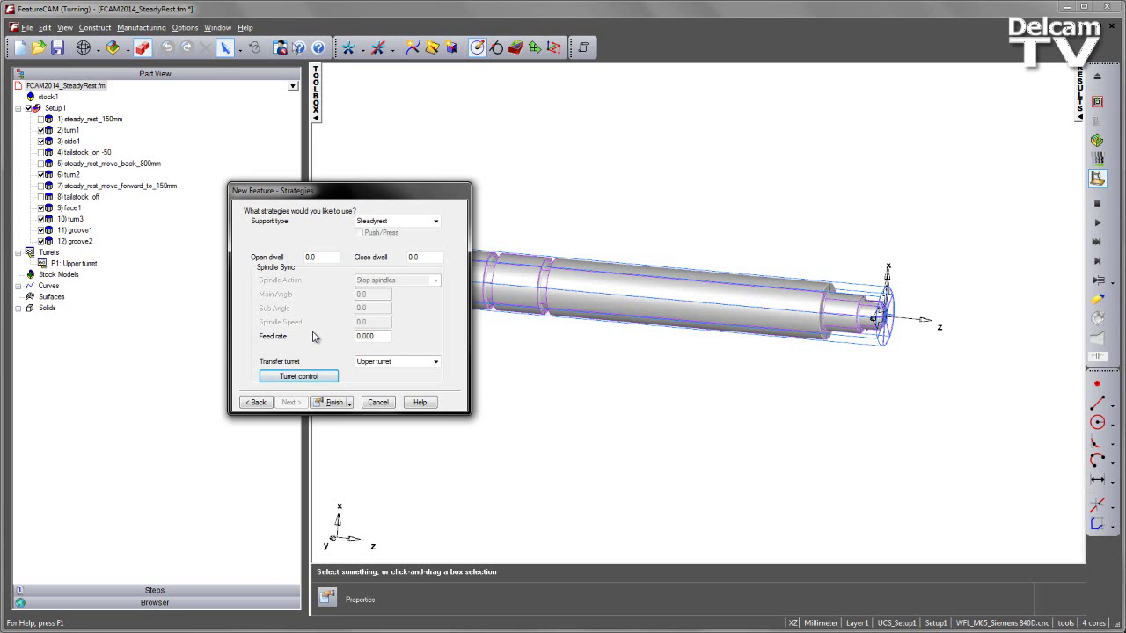
Finish the wizard and accept the properties to create part_support_on1
{"action": "left_click", "coordinate": [332, 402]}
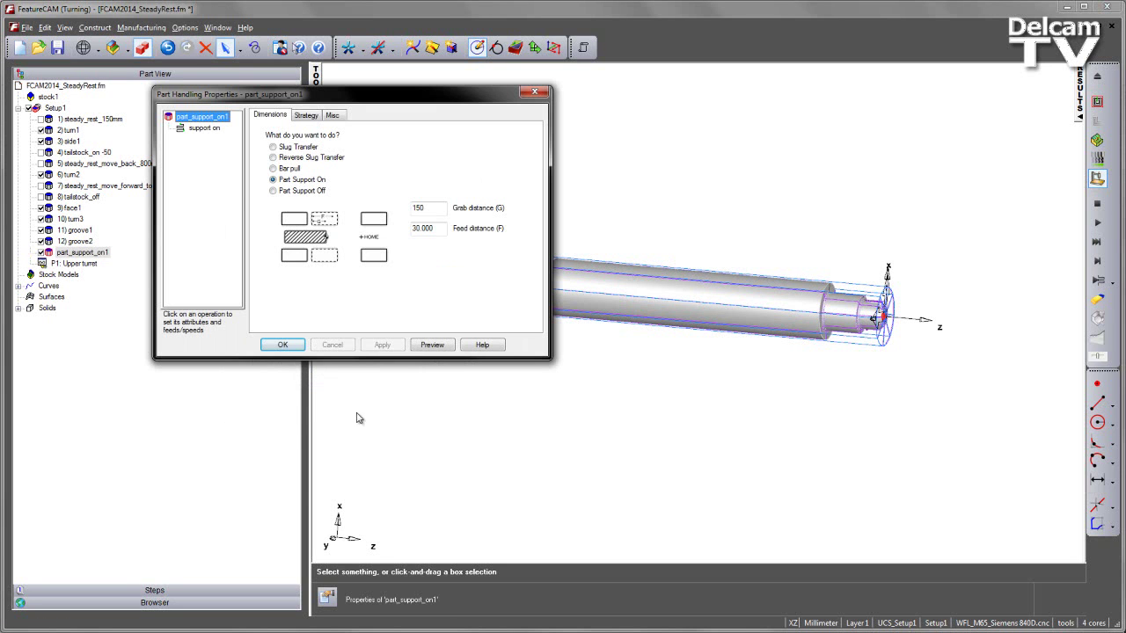
{"action": "left_click", "coordinate": [283, 345]}
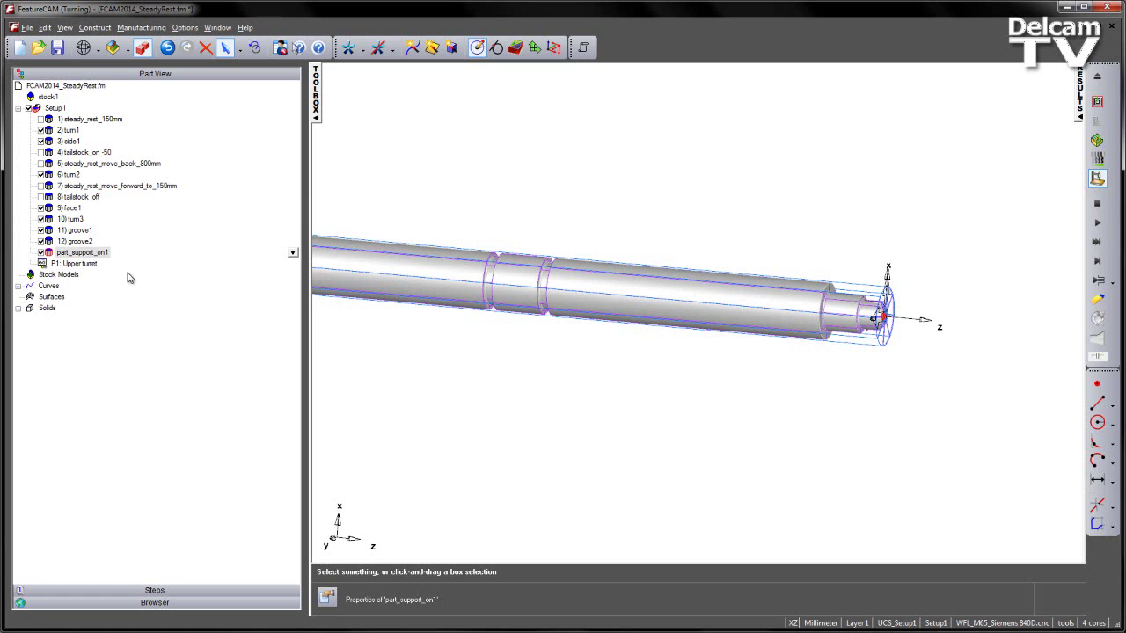
Move part_support_on1 right after steady_rest_150mm and set its base priority to 1
{"action": "left_click_drag", "start_coordinate": [86, 254], "coordinate": [70, 130]}
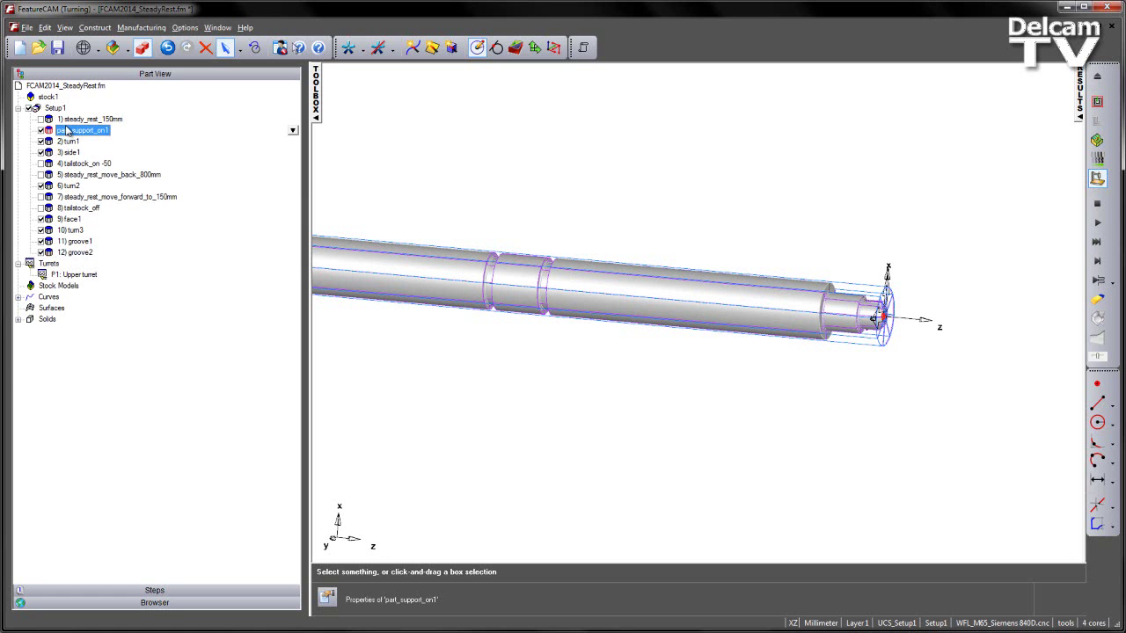
{"action": "double_click", "coordinate": [84, 130]}
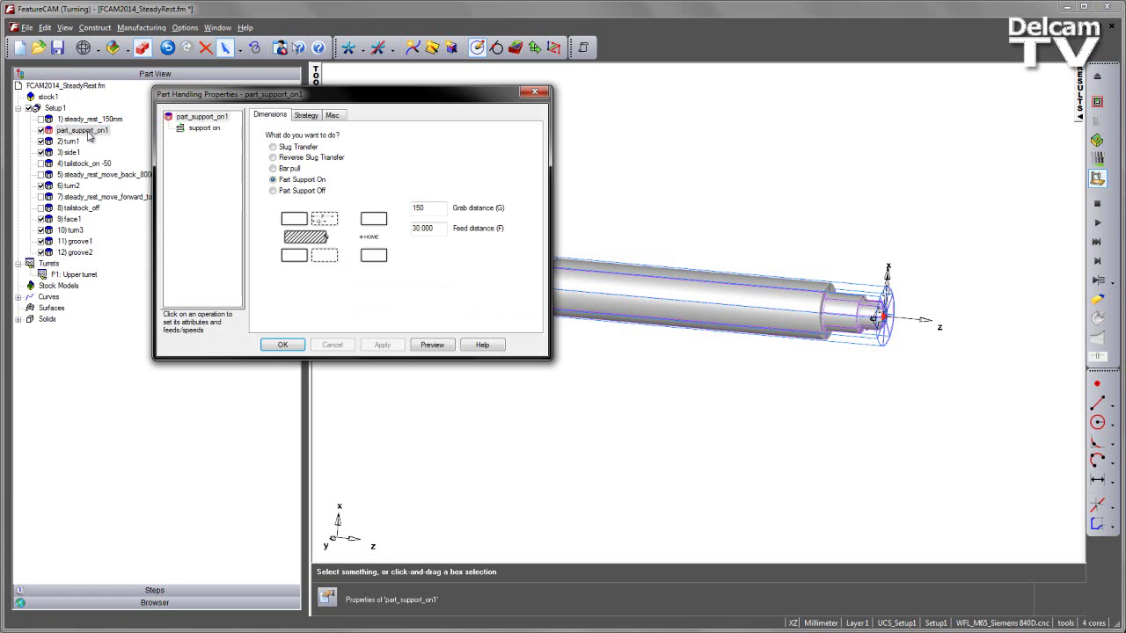
{"action": "left_click", "coordinate": [332, 115]}
{"action": "left_click", "coordinate": [346, 155]}
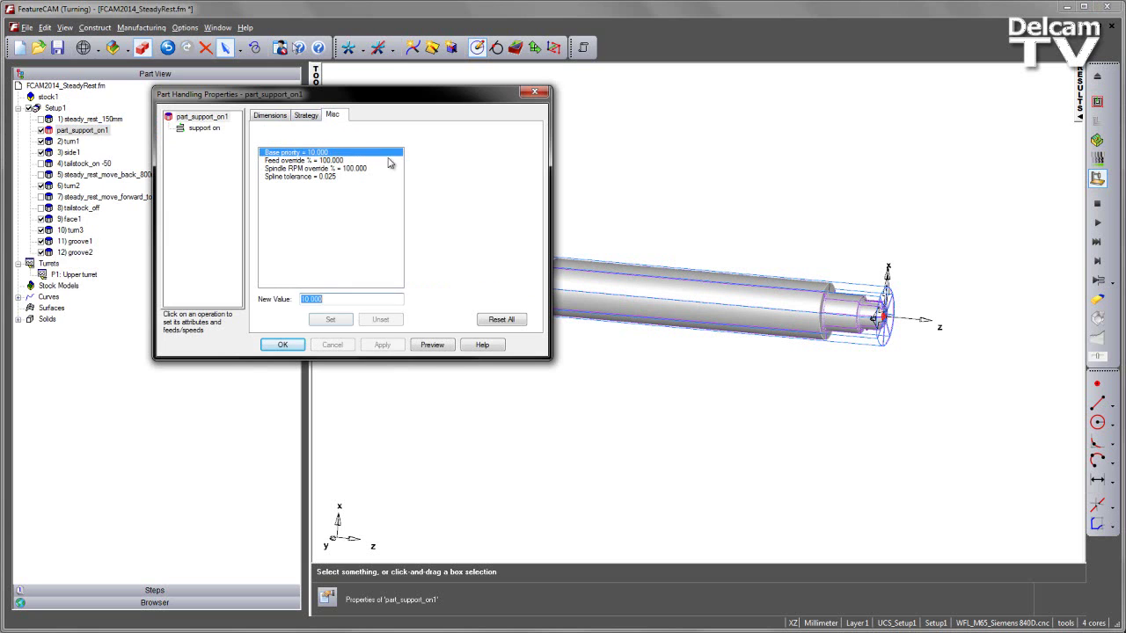
{"action": "type", "text": "1"}
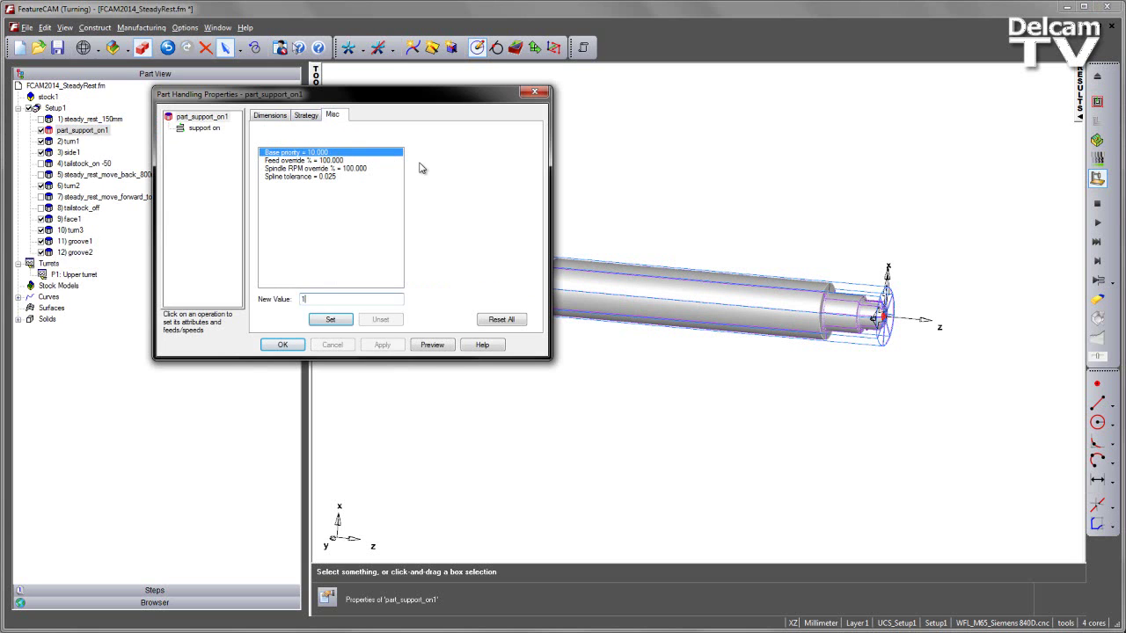
{"action": "left_click", "coordinate": [342, 323]}
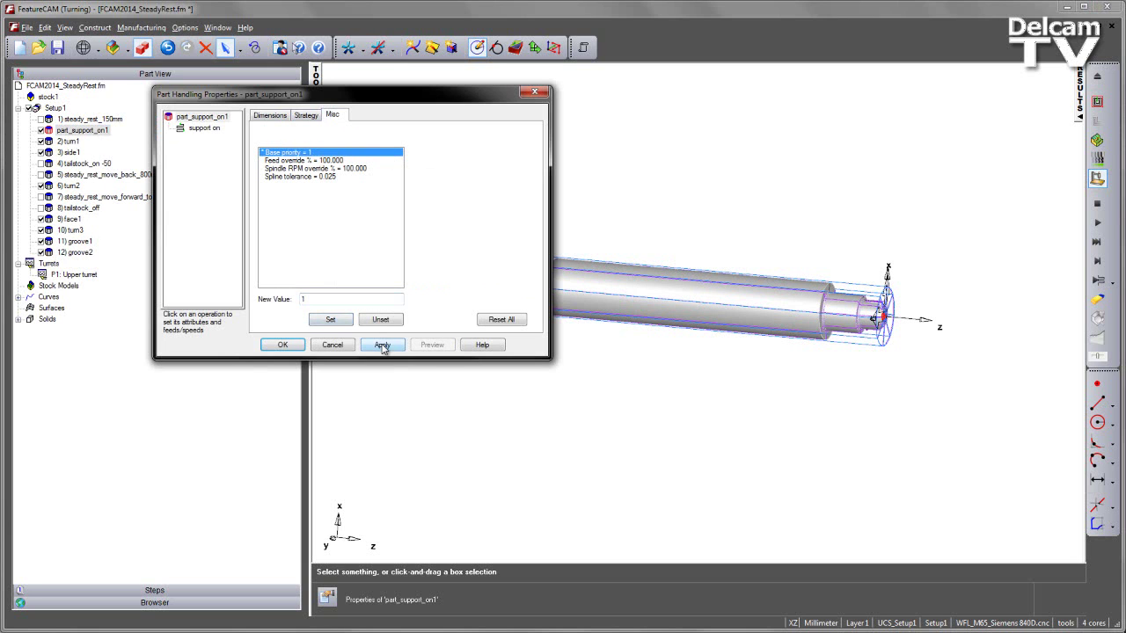
{"action": "left_click", "coordinate": [383, 347]}
{"action": "left_click", "coordinate": [286, 346]}
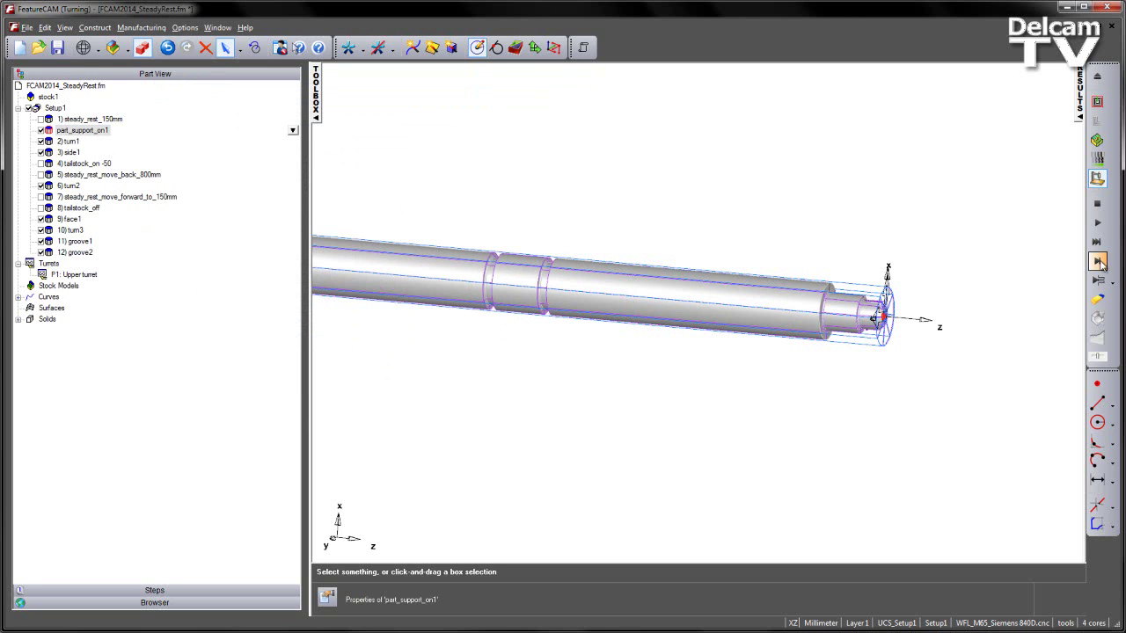
Step the machine simulation until the steady rest clamps the bar and the tool cuts its end
{"action": "left_click", "coordinate": [1098, 261]}
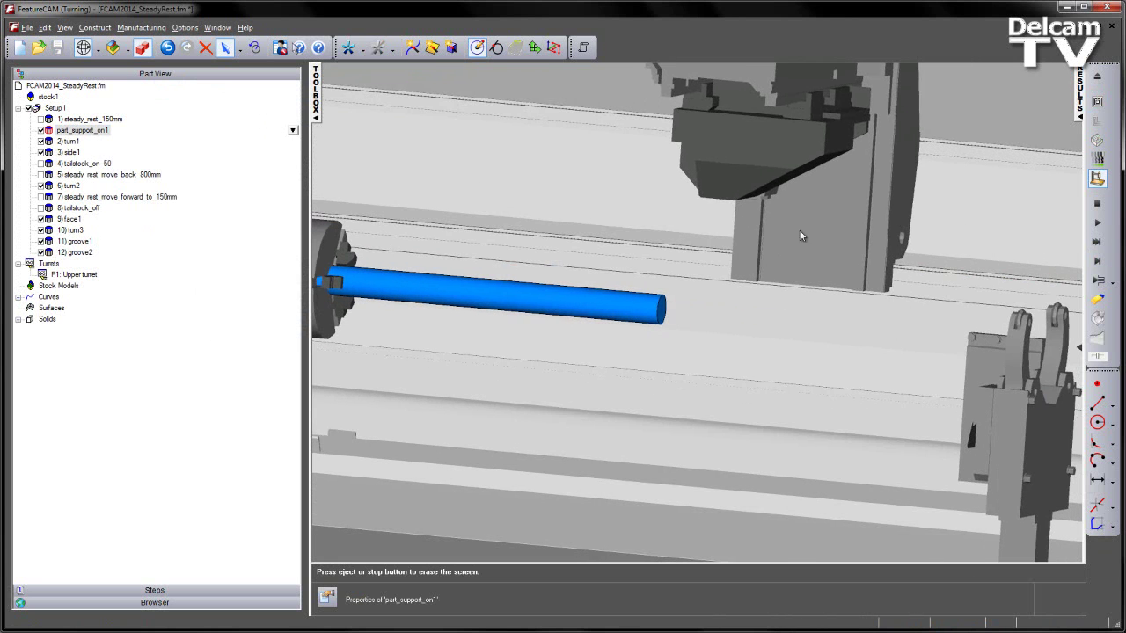
{"action": "left_click", "coordinate": [1098, 261]}
{"action": "left_click", "coordinate": [1099, 261]}
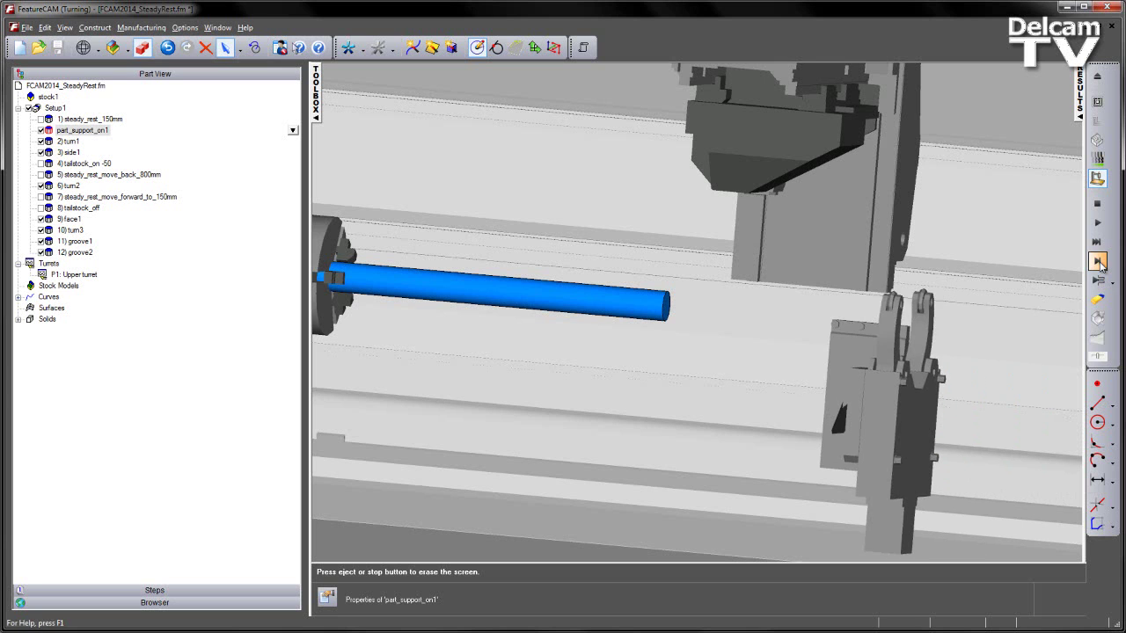
{"action": "left_click", "coordinate": [1098, 261]}
{"action": "left_click", "coordinate": [1098, 261]}
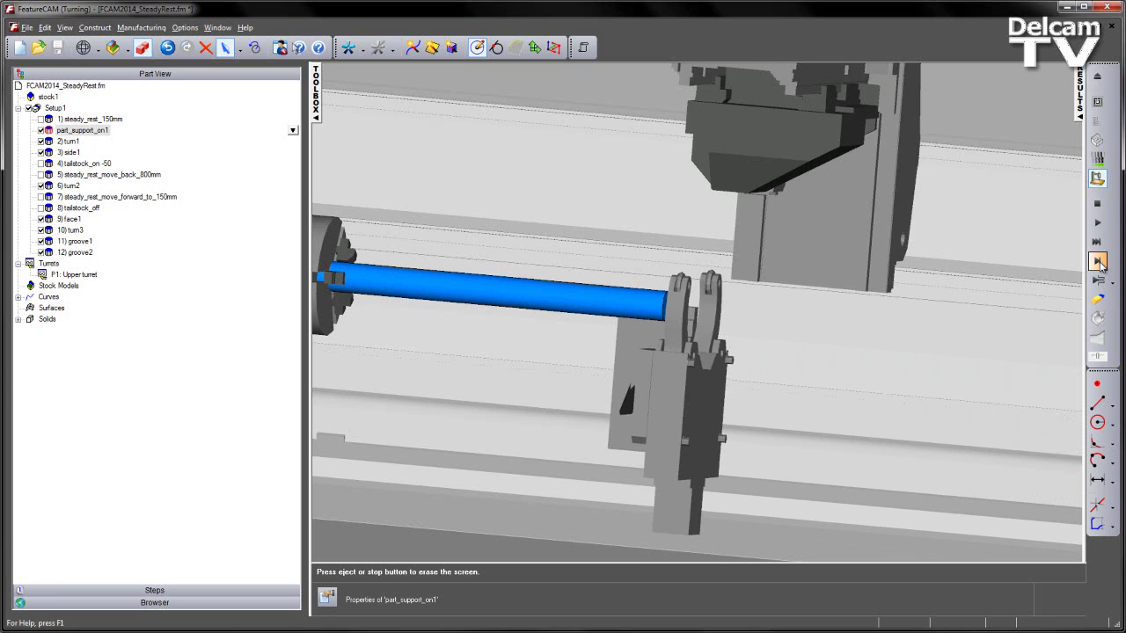
{"action": "left_click", "coordinate": [1098, 261]}
{"action": "left_click", "coordinate": [1098, 261]}
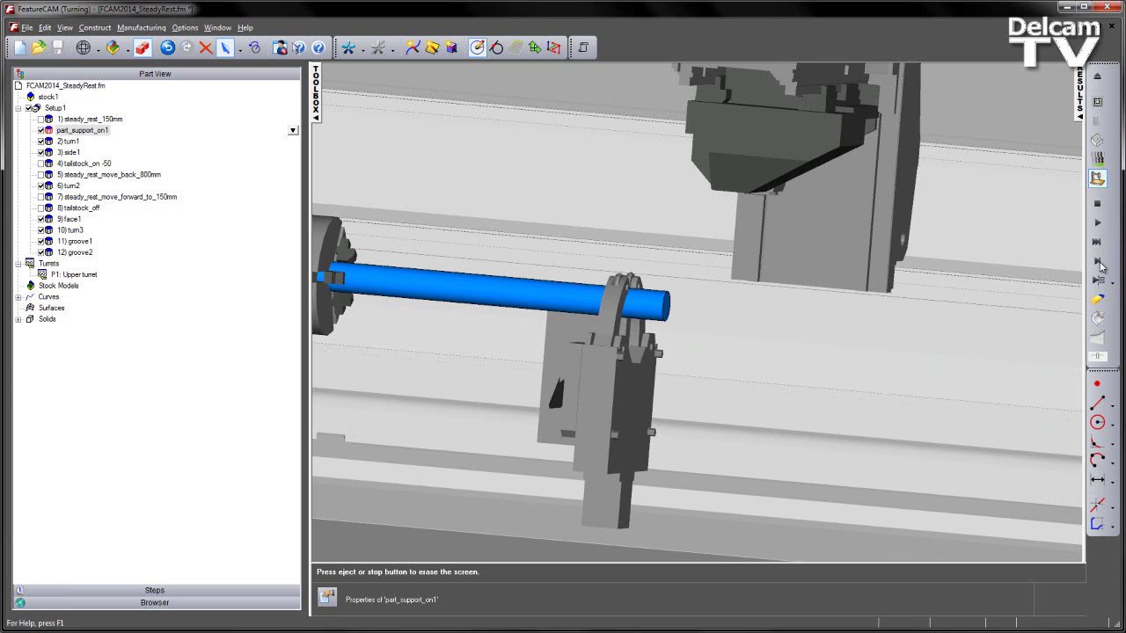
{"action": "left_click", "coordinate": [1099, 261]}
{"action": "left_click", "coordinate": [1098, 262]}
{"action": "left_click", "coordinate": [1098, 261]}
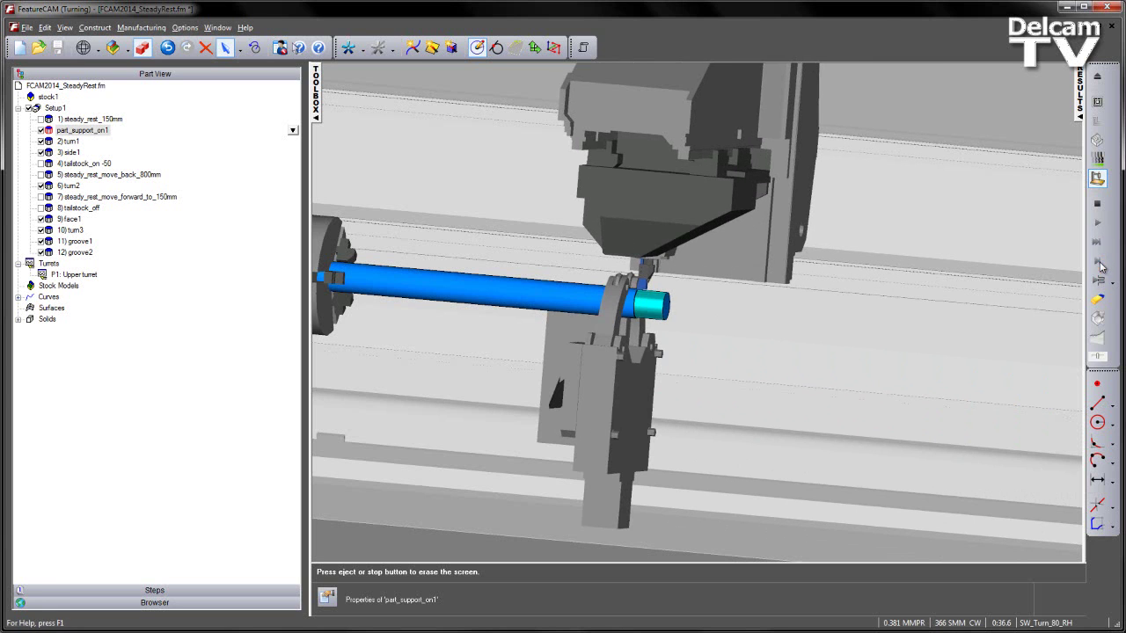
{"action": "left_click", "coordinate": [1098, 261]}
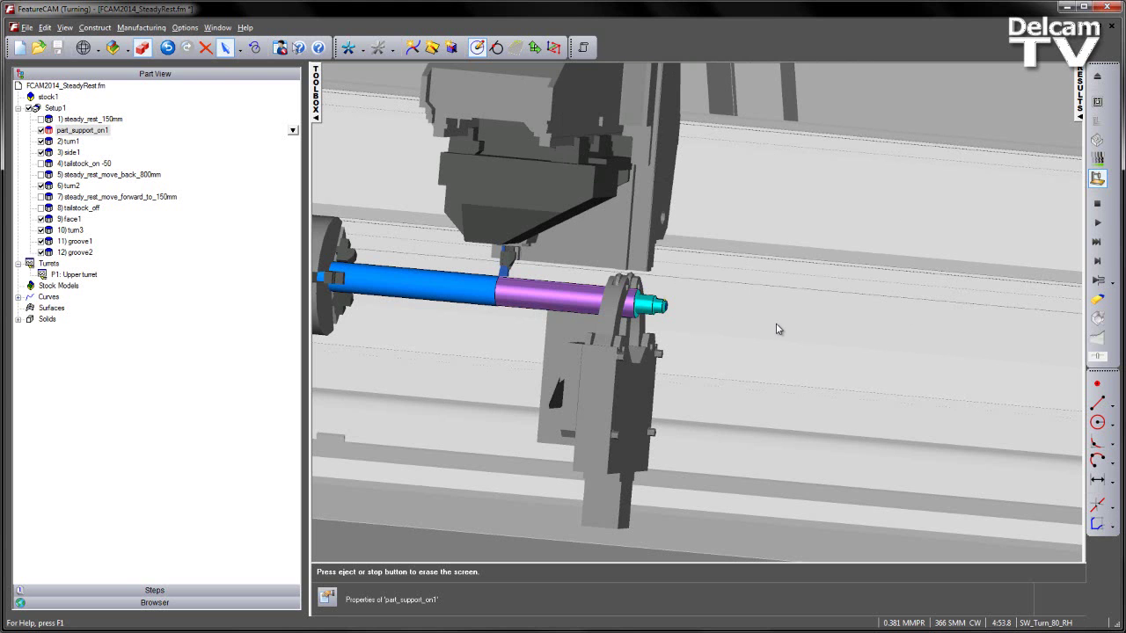
Rotate the simulation to view the steady rest frontally, then clear back to the part view
{"action": "scroll", "coordinate": [776, 329], "scroll_direction": "up", "scroll_amount": 5}
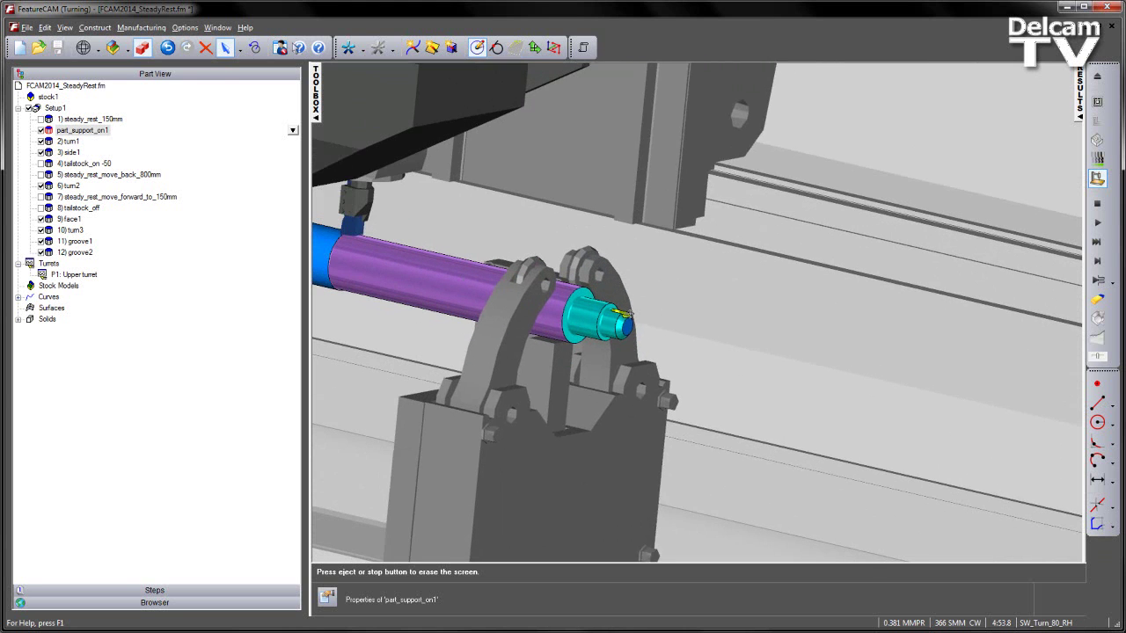
{"action": "middle_click_drag", "start_coordinate": [457, 286], "coordinate": [655, 312]}
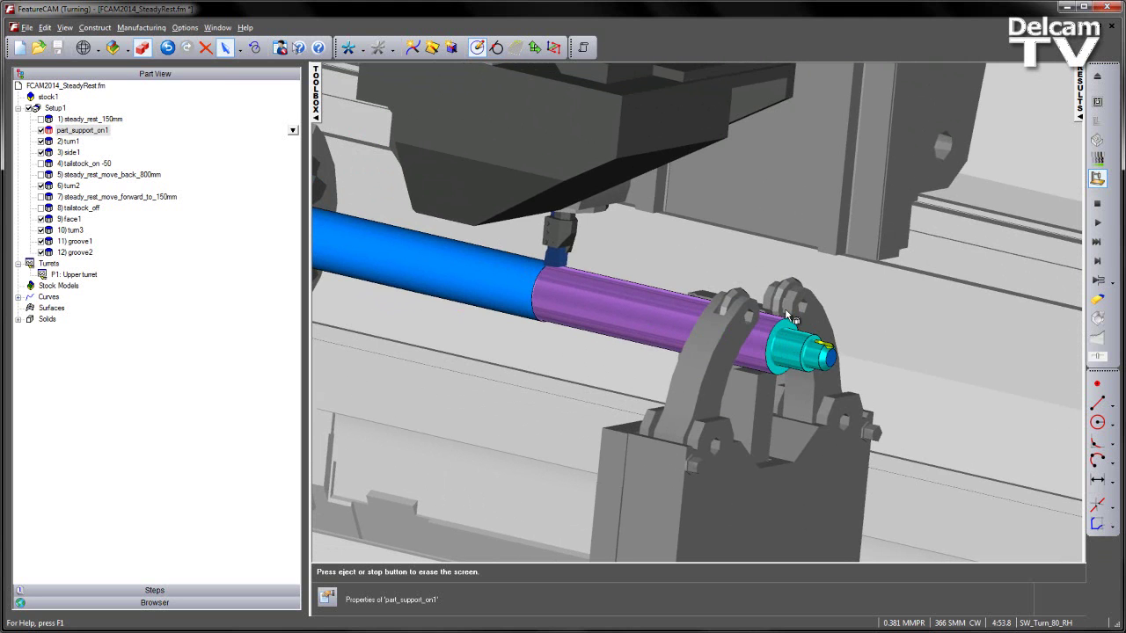
{"action": "middle_click_drag", "start_coordinate": [723, 365], "coordinate": [787, 351]}
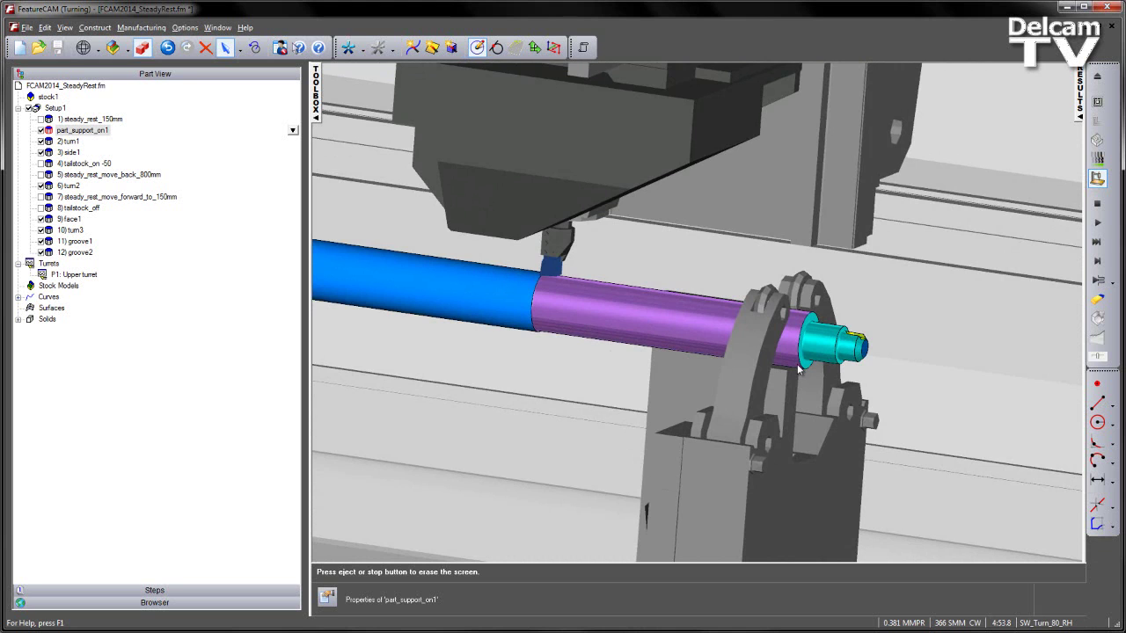
{"action": "scroll", "coordinate": [798, 370], "scroll_direction": "down", "scroll_amount": 5}
{"action": "left_click", "coordinate": [1096, 204]}
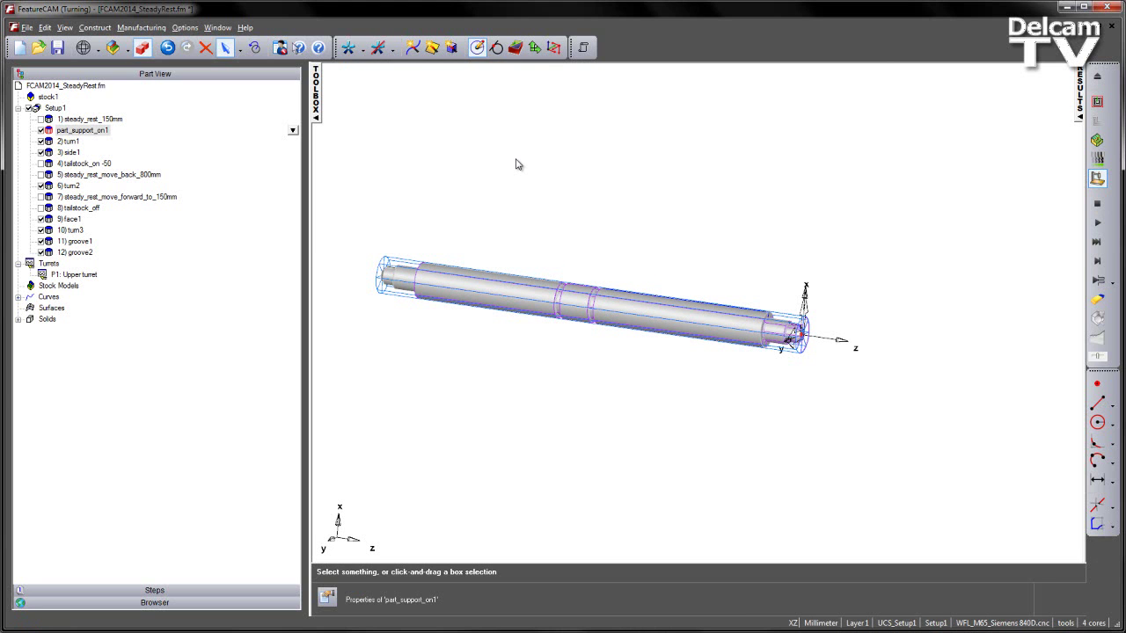
Create part_support_on2, a Part Support On feature with 800 grab distance and Steadyrest support
{"action": "left_click", "coordinate": [515, 47]}
{"action": "left_click", "coordinate": [299, 403]}
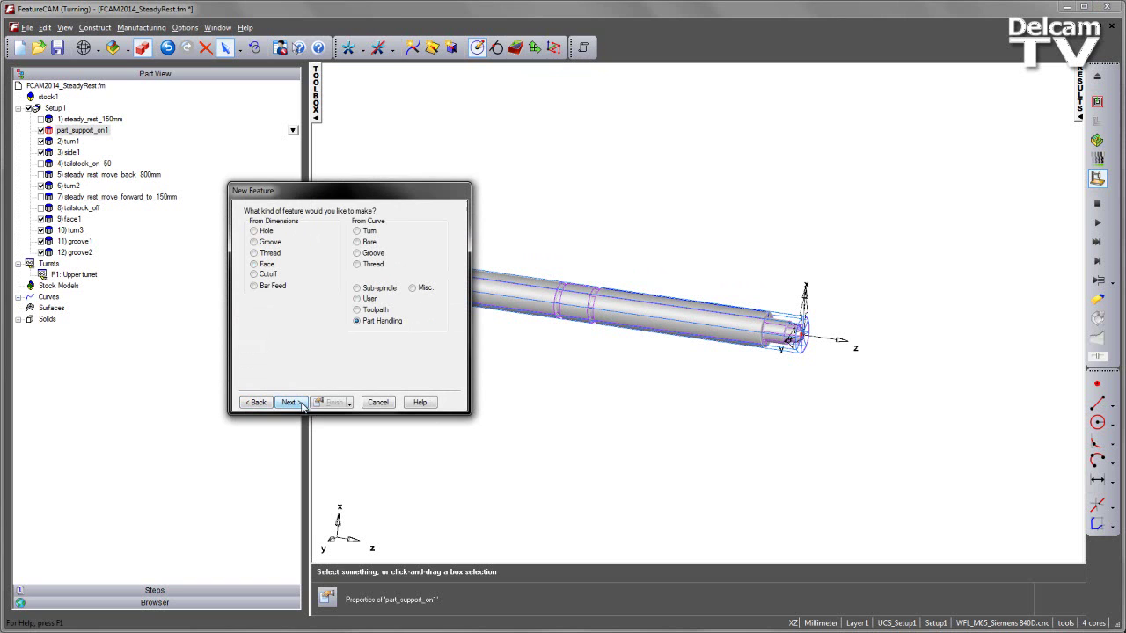
{"action": "left_click", "coordinate": [290, 402]}
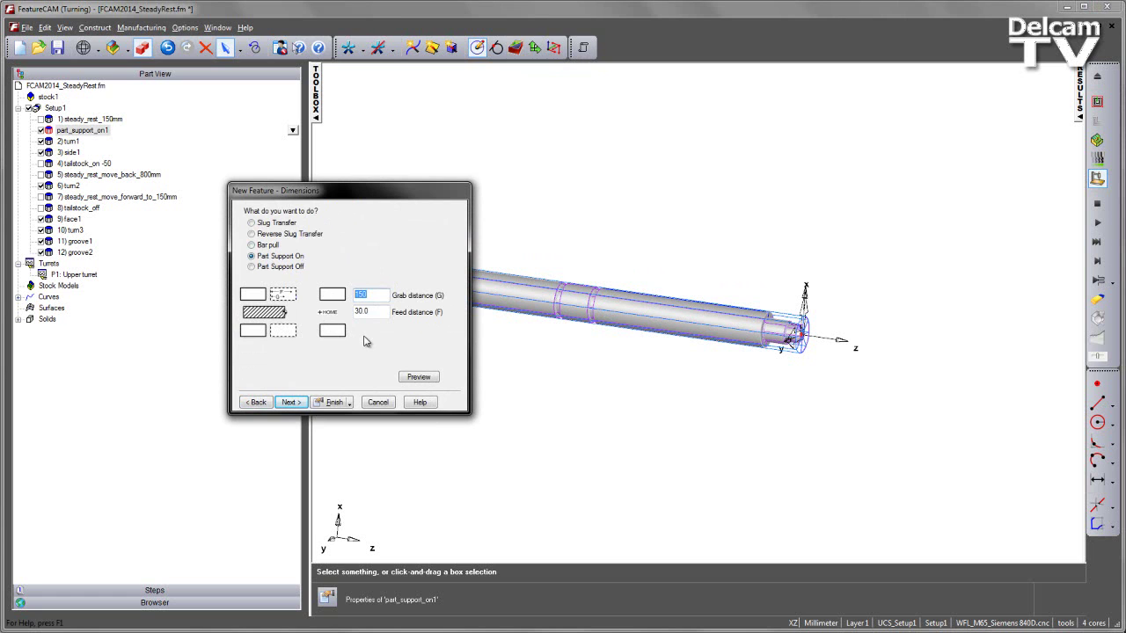
{"action": "left_click", "coordinate": [297, 402]}
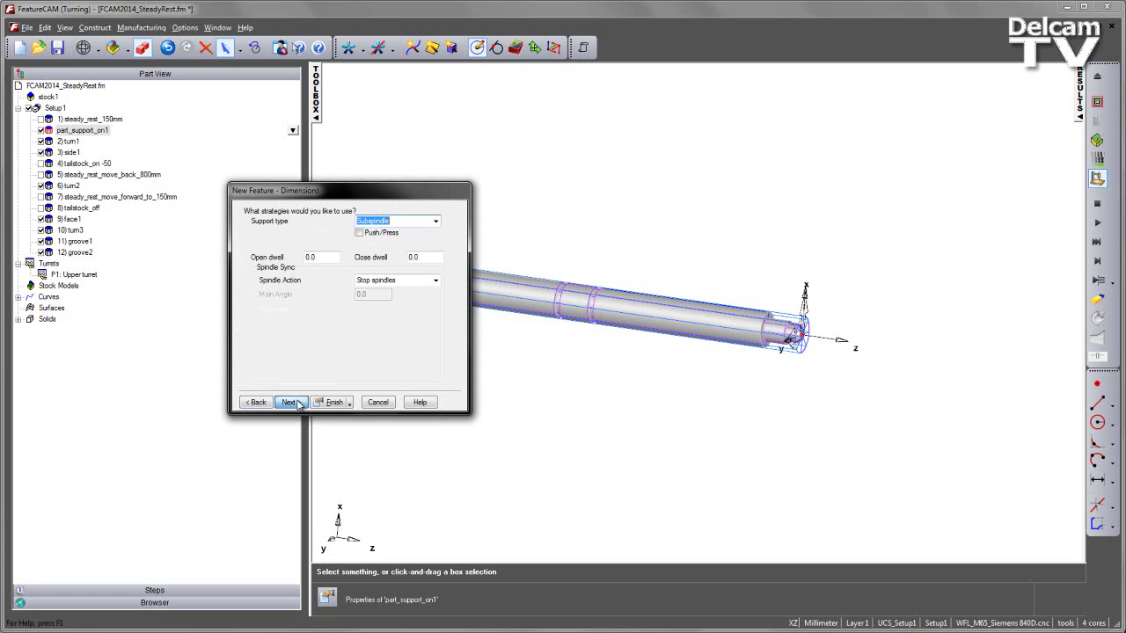
{"action": "left_click", "coordinate": [434, 221]}
{"action": "left_click", "coordinate": [417, 252]}
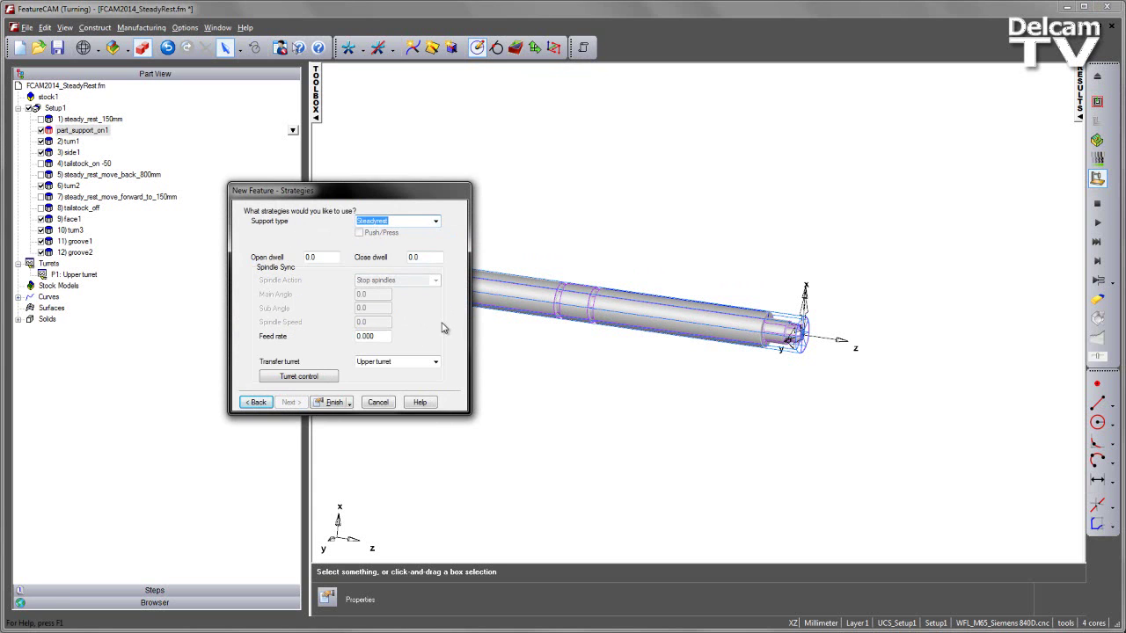
{"action": "left_click", "coordinate": [330, 403]}
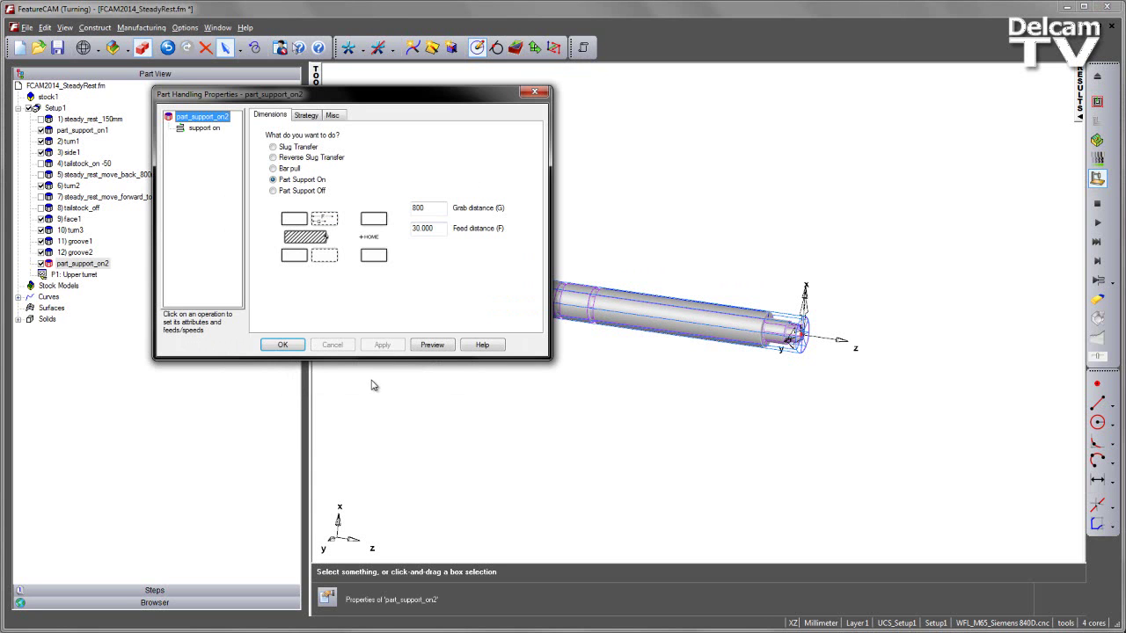
{"action": "left_click", "coordinate": [283, 345]}
Move part_support_on2 right after 4) tailstock_on and set its base priority to 5
{"action": "left_click_drag", "start_coordinate": [83, 263], "coordinate": [85, 173]}
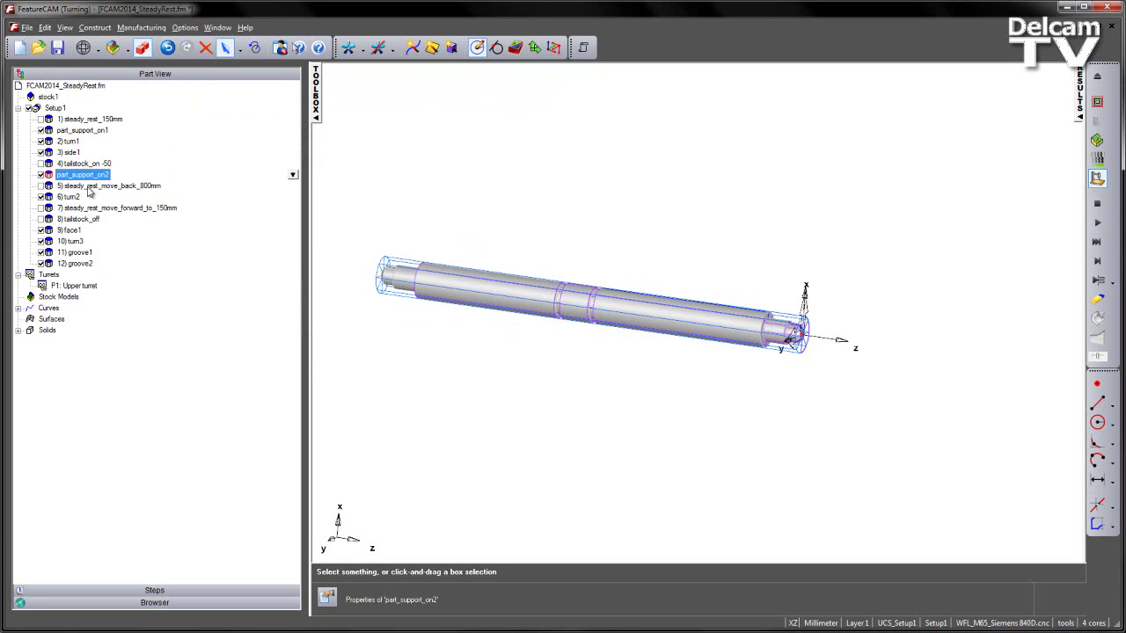
{"action": "double_click", "coordinate": [91, 177]}
{"action": "left_click", "coordinate": [332, 115]}
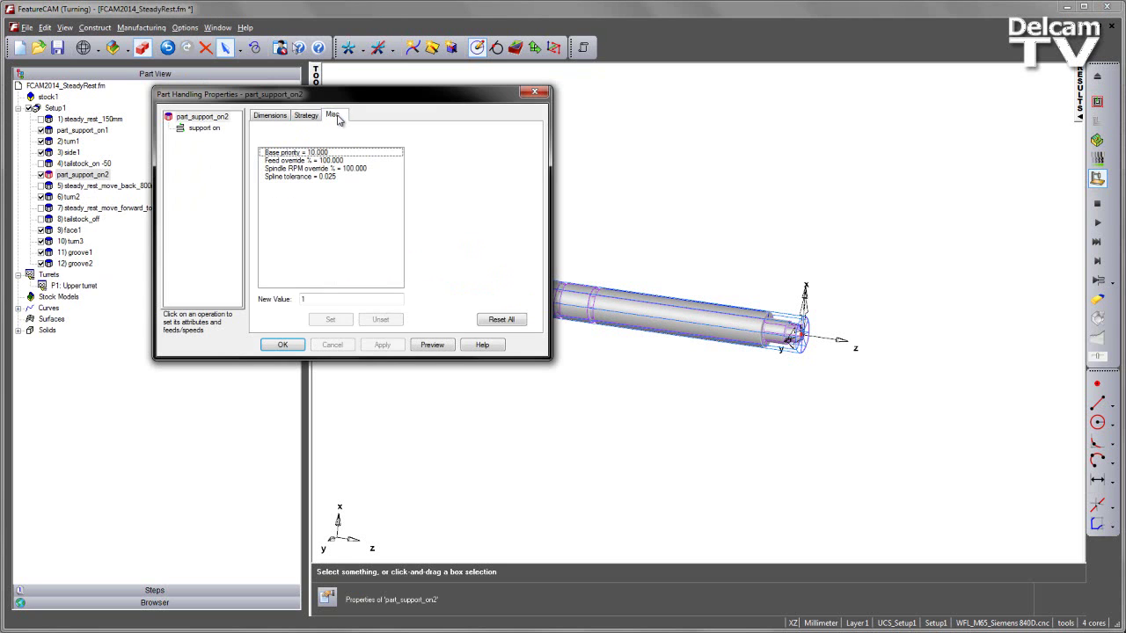
{"action": "left_click", "coordinate": [314, 153]}
{"action": "type", "text": "5"}
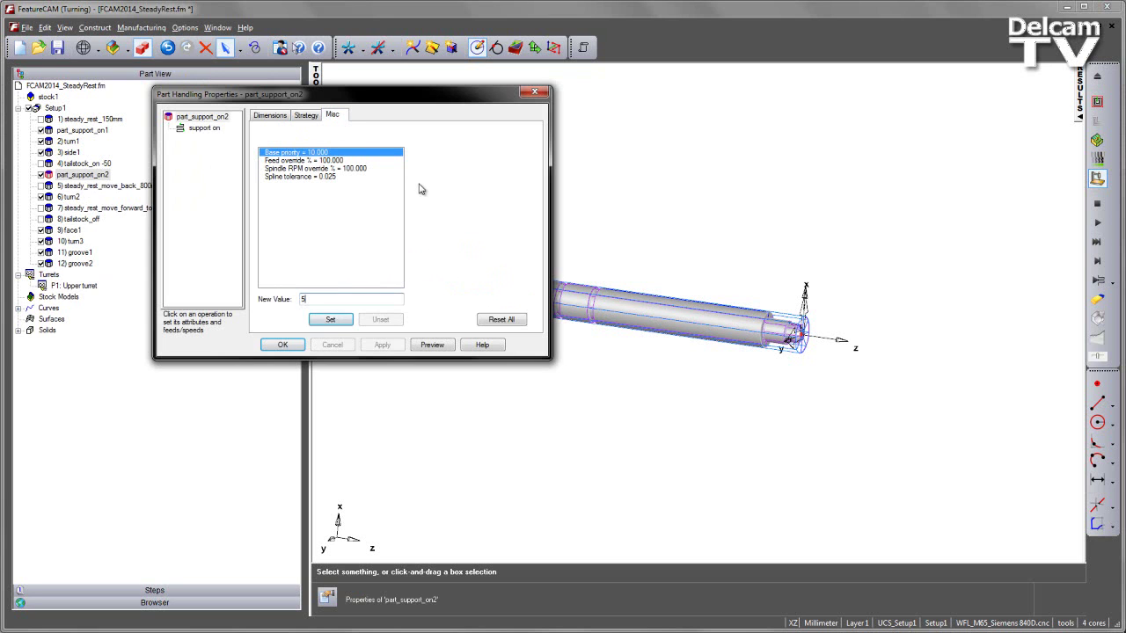
{"action": "left_click", "coordinate": [331, 319]}
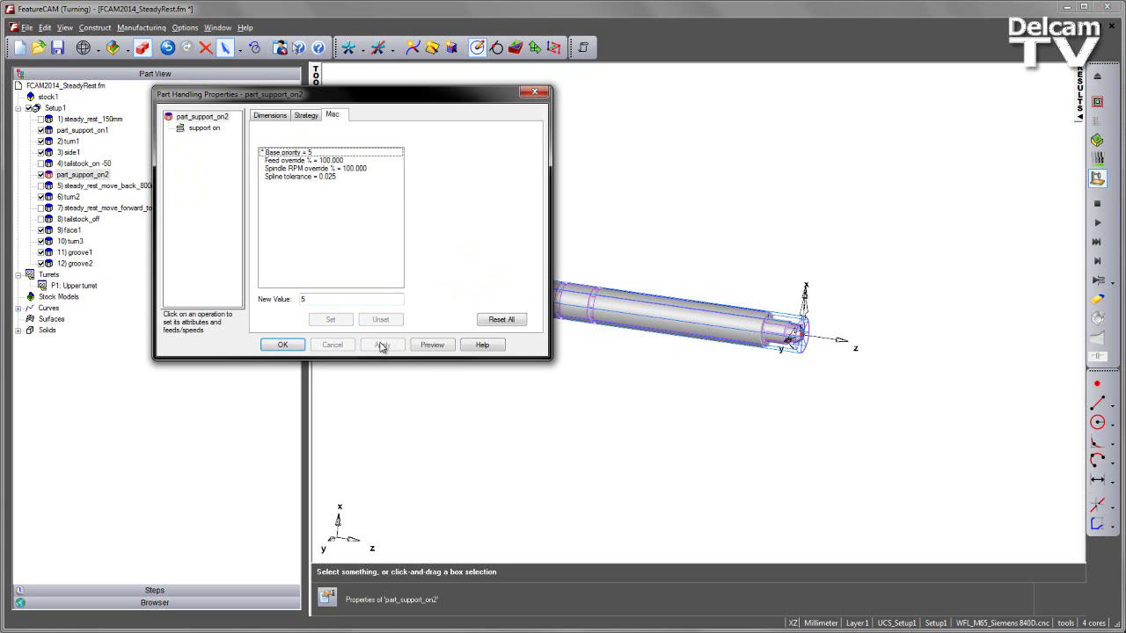
{"action": "left_click", "coordinate": [282, 345]}
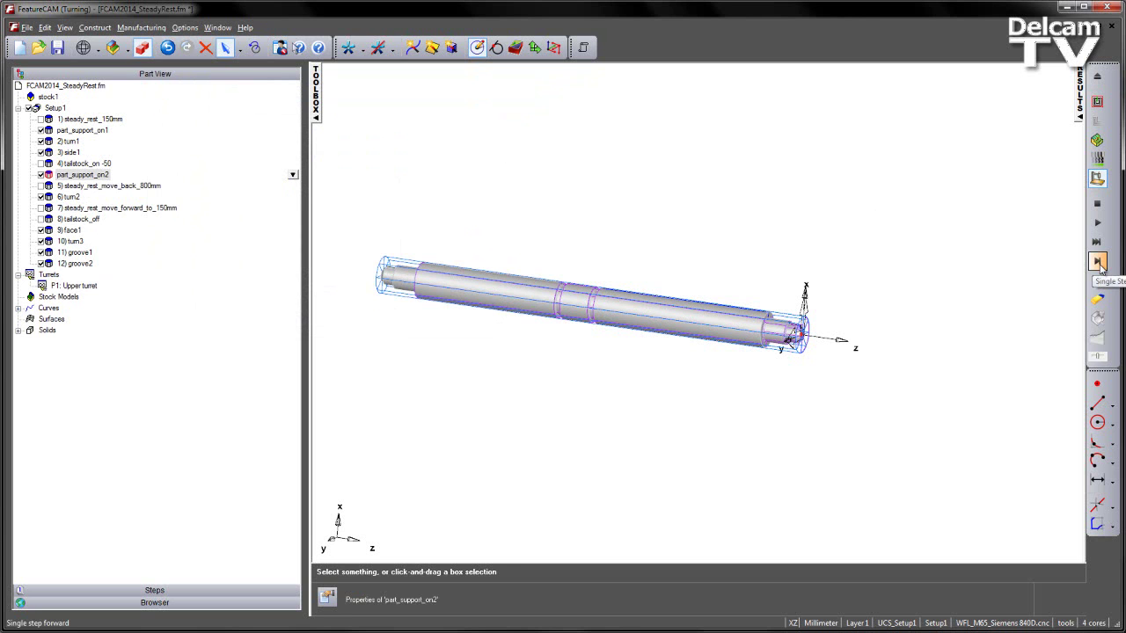
{"action": "left_click", "coordinate": [1098, 262]}
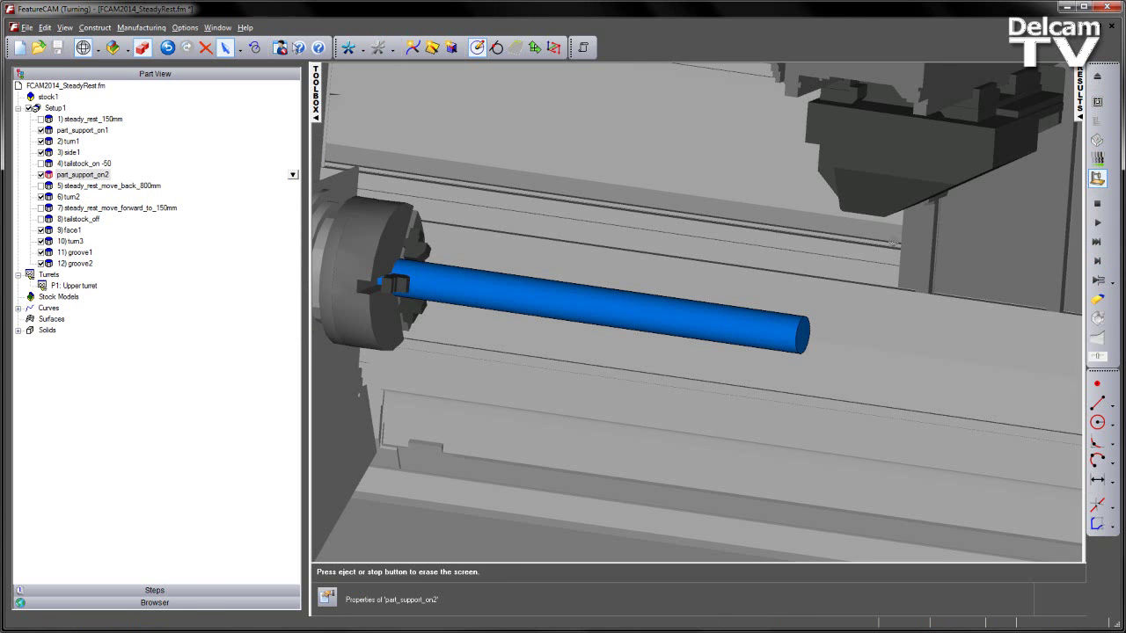
{"action": "left_click", "coordinate": [1100, 281]}
{"action": "left_click", "coordinate": [1101, 282]}
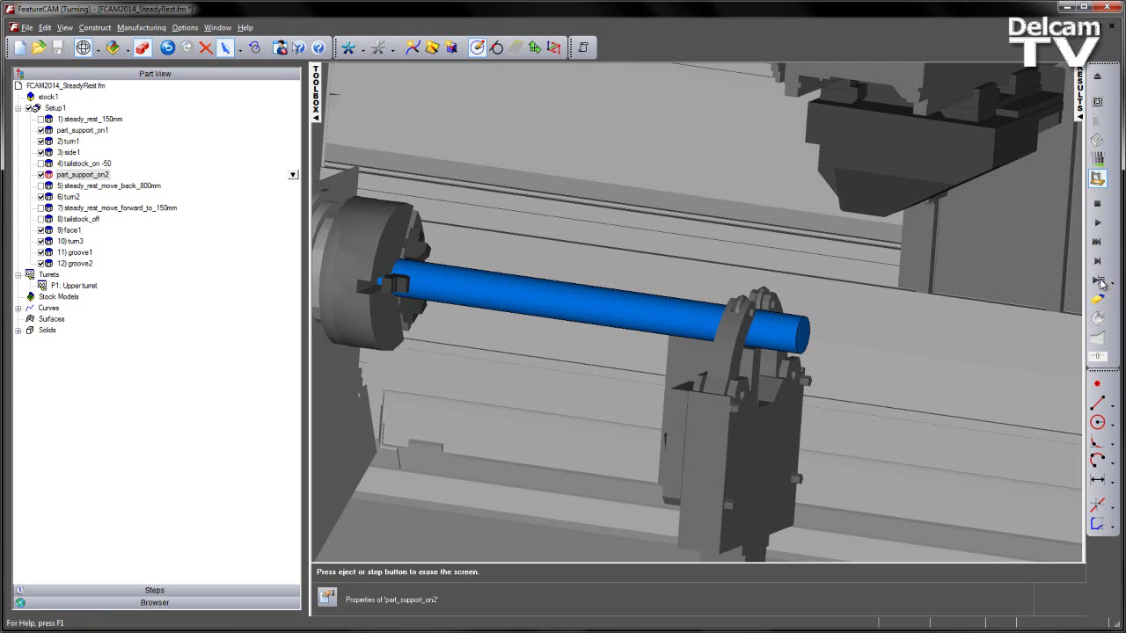
{"action": "left_click", "coordinate": [1101, 283]}
{"action": "left_click", "coordinate": [1100, 282]}
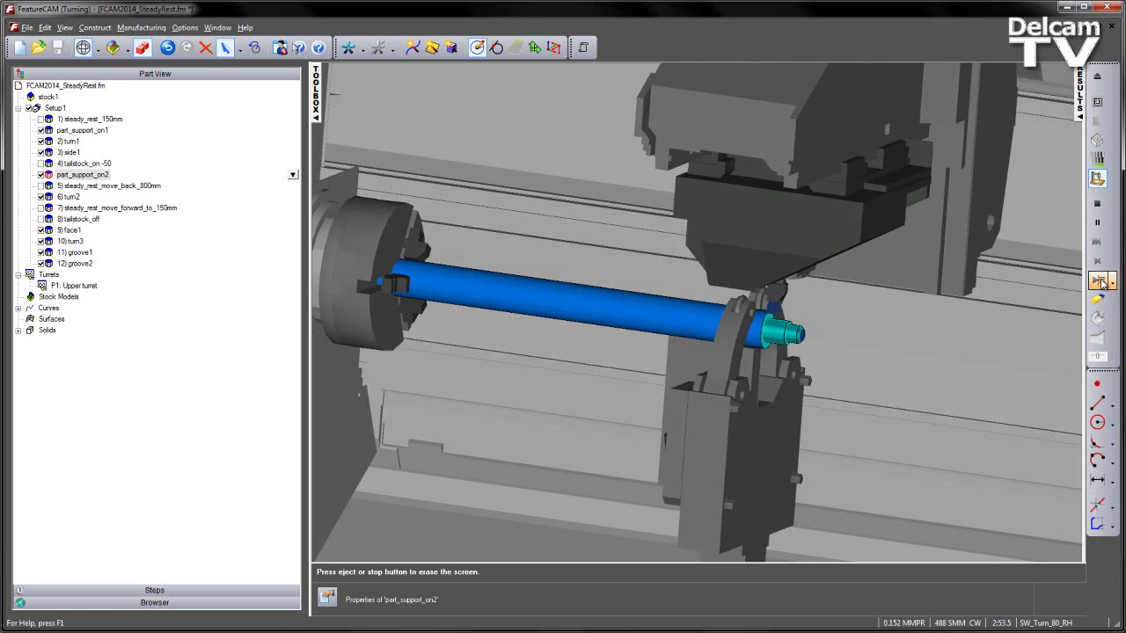
{"action": "left_click", "coordinate": [1101, 283]}
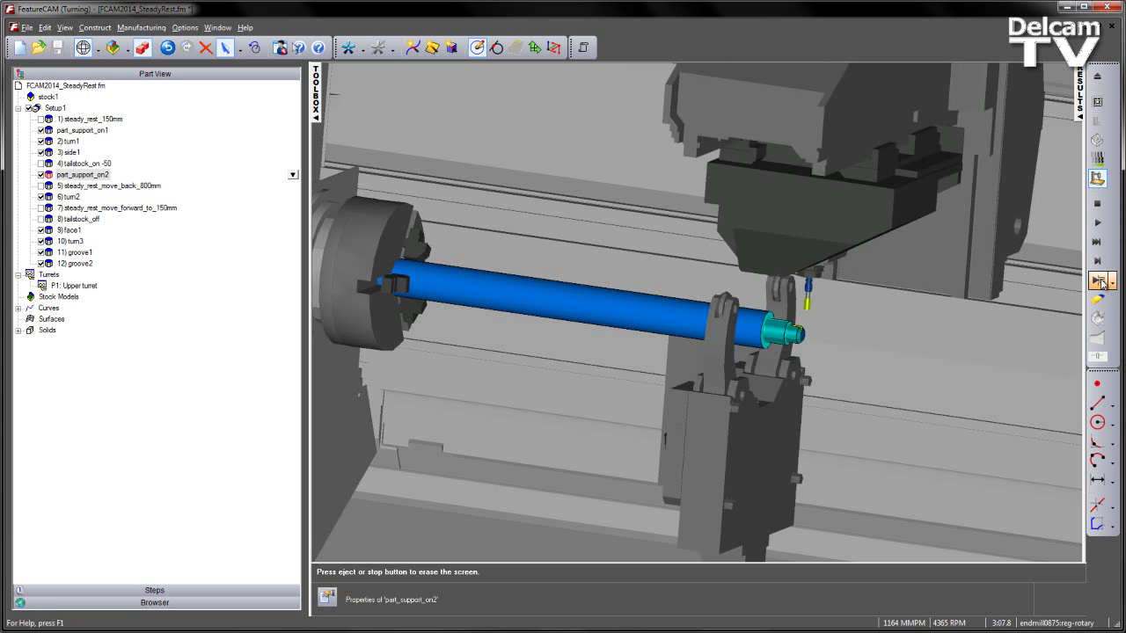
{"action": "left_click", "coordinate": [1101, 283]}
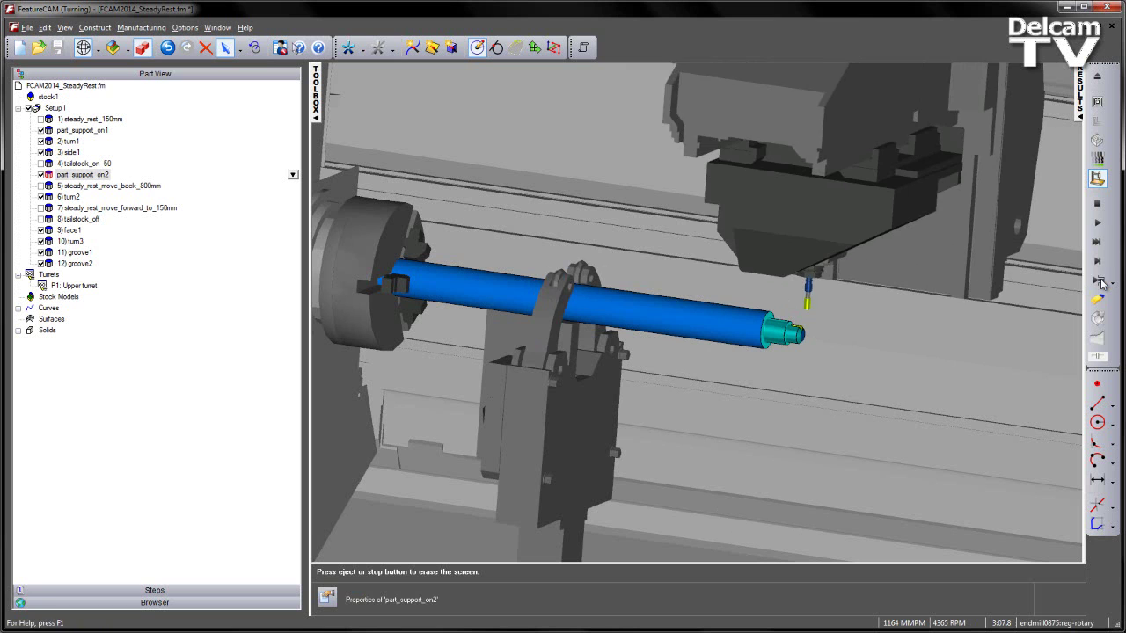
{"action": "left_click", "coordinate": [1101, 282]}
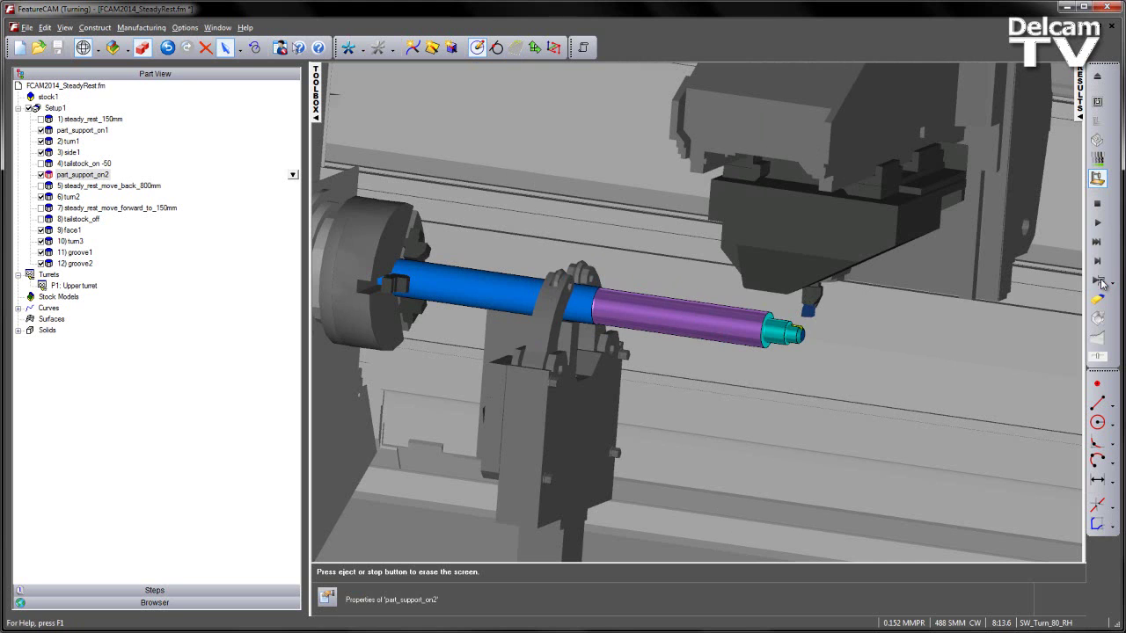
{"action": "left_click", "coordinate": [1101, 283]}
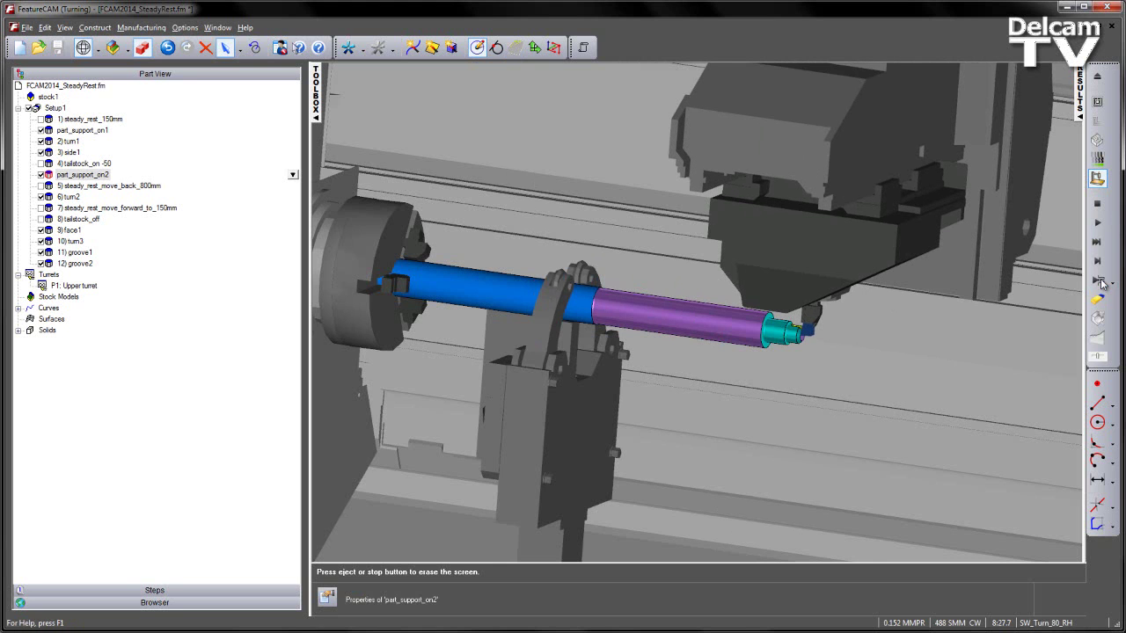
{"action": "left_click", "coordinate": [1096, 203]}
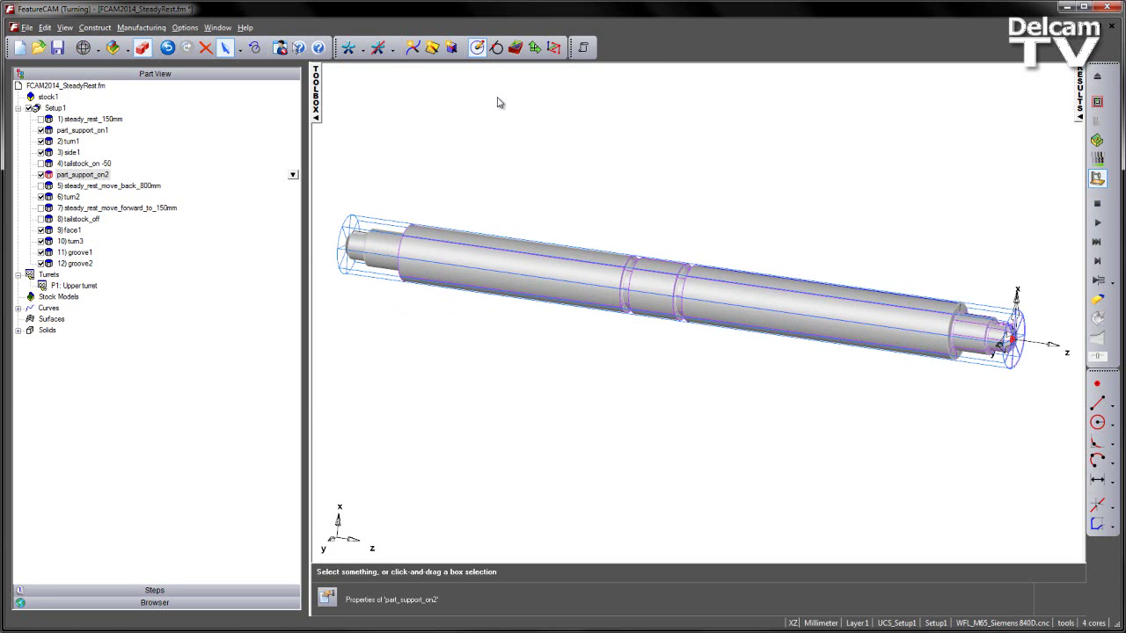
Create part_support_on3, a Part Support On feature with 150 grab distance and Steadyrest support
{"action": "left_click", "coordinate": [516, 47]}
{"action": "left_click", "coordinate": [304, 404]}
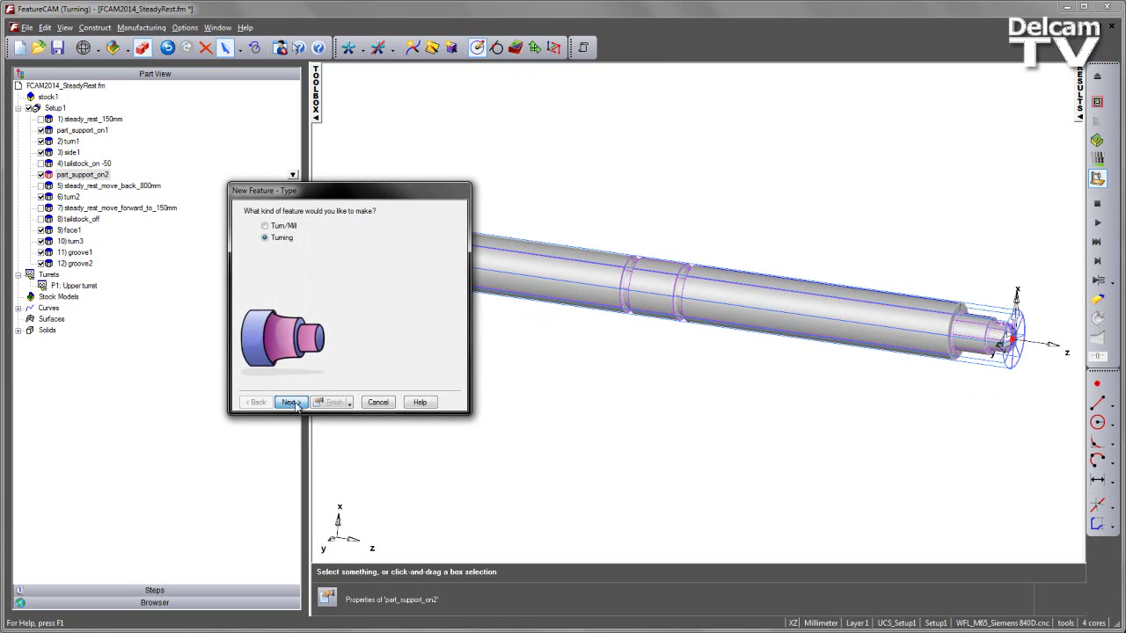
{"action": "left_click", "coordinate": [356, 320]}
{"action": "left_click", "coordinate": [295, 404]}
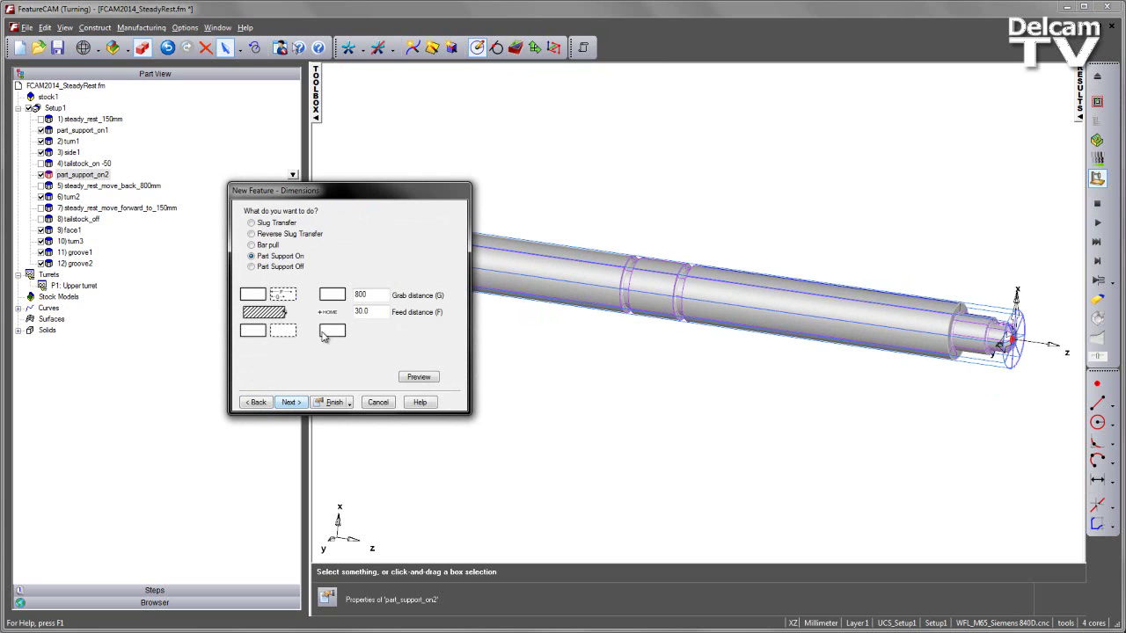
{"action": "double_click", "coordinate": [373, 298]}
{"action": "type", "text": "150"}
{"action": "left_click", "coordinate": [297, 404]}
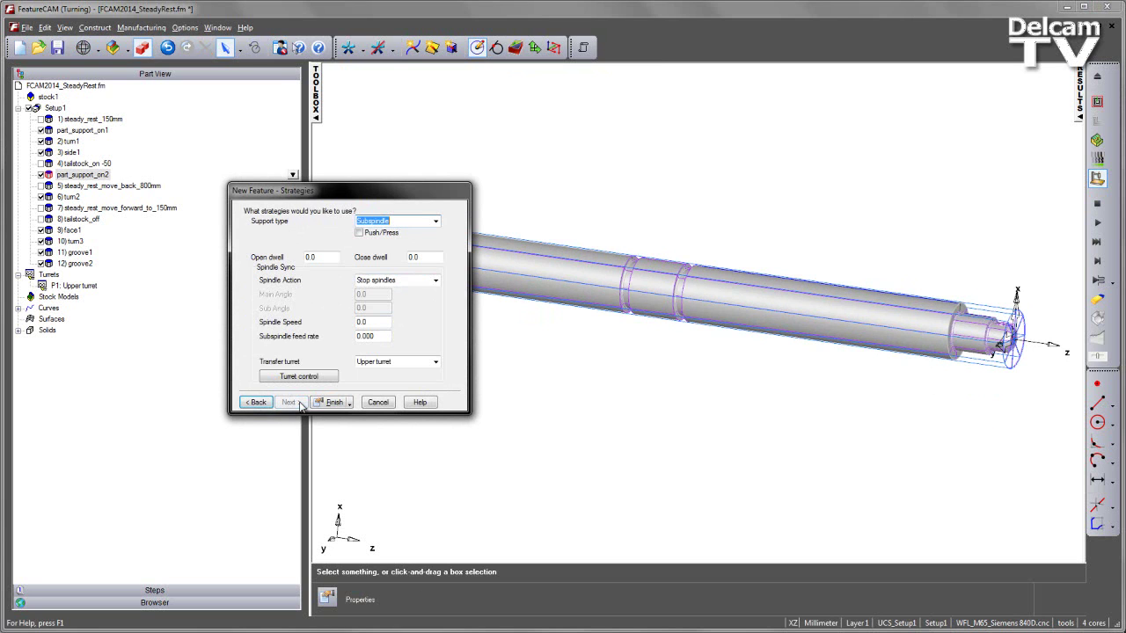
{"action": "left_click", "coordinate": [435, 221]}
{"action": "left_click", "coordinate": [406, 250]}
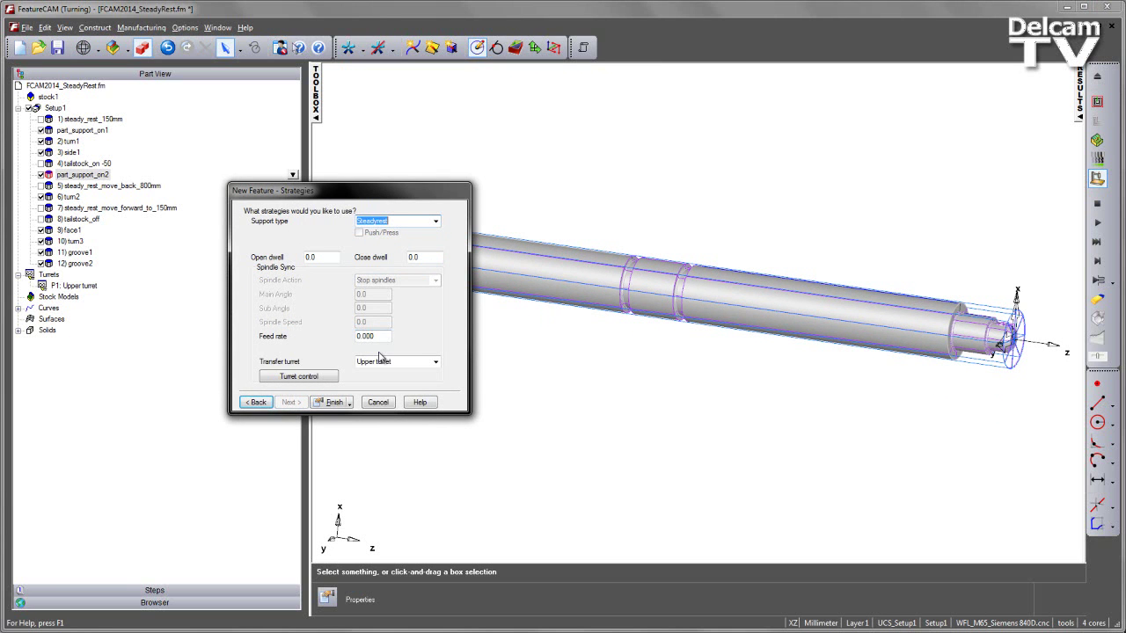
{"action": "left_click", "coordinate": [331, 404]}
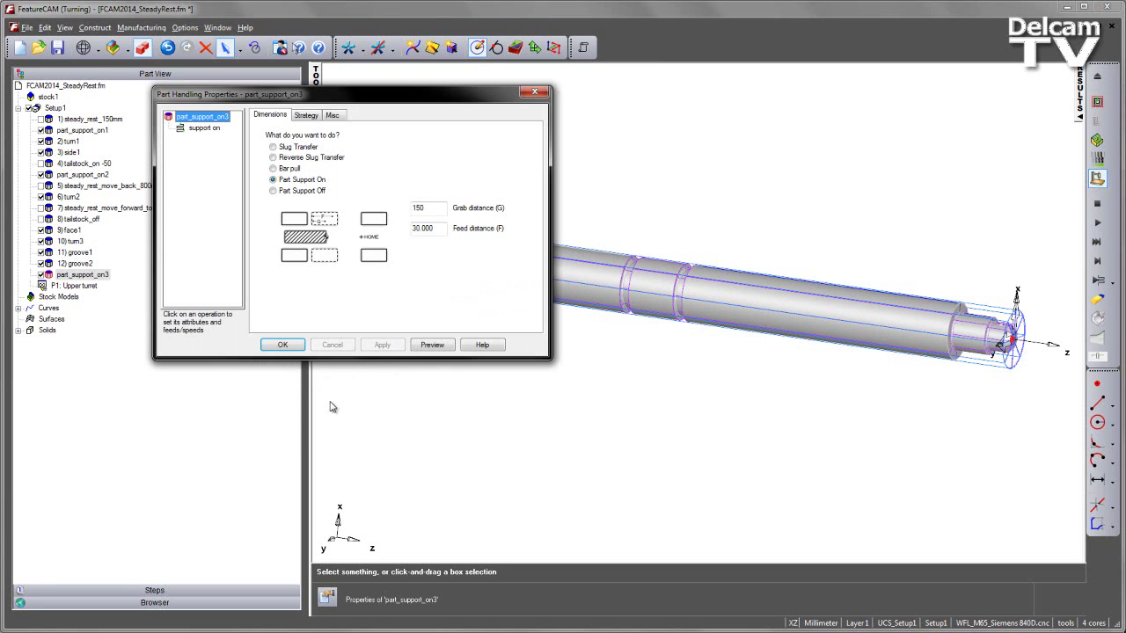
{"action": "left_click", "coordinate": [282, 345]}
Move part_support_on3 right after 6) turn2 and set its base priority to 7
{"action": "left_click_drag", "start_coordinate": [83, 275], "coordinate": [75, 211]}
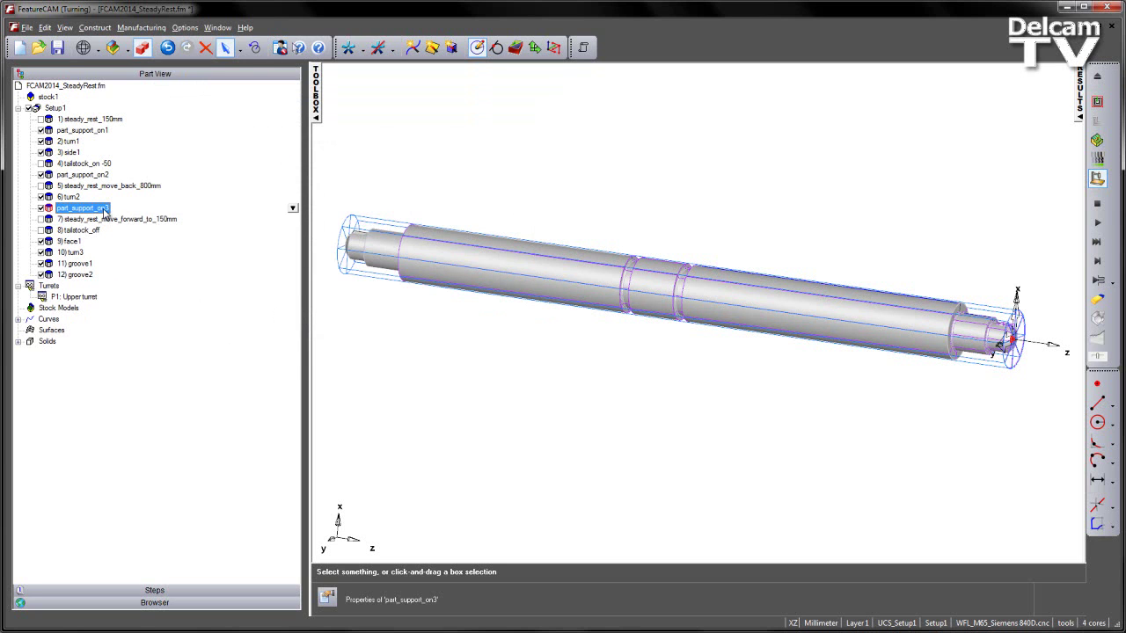
{"action": "double_click", "coordinate": [104, 211]}
{"action": "left_click", "coordinate": [332, 116]}
{"action": "left_click", "coordinate": [309, 153]}
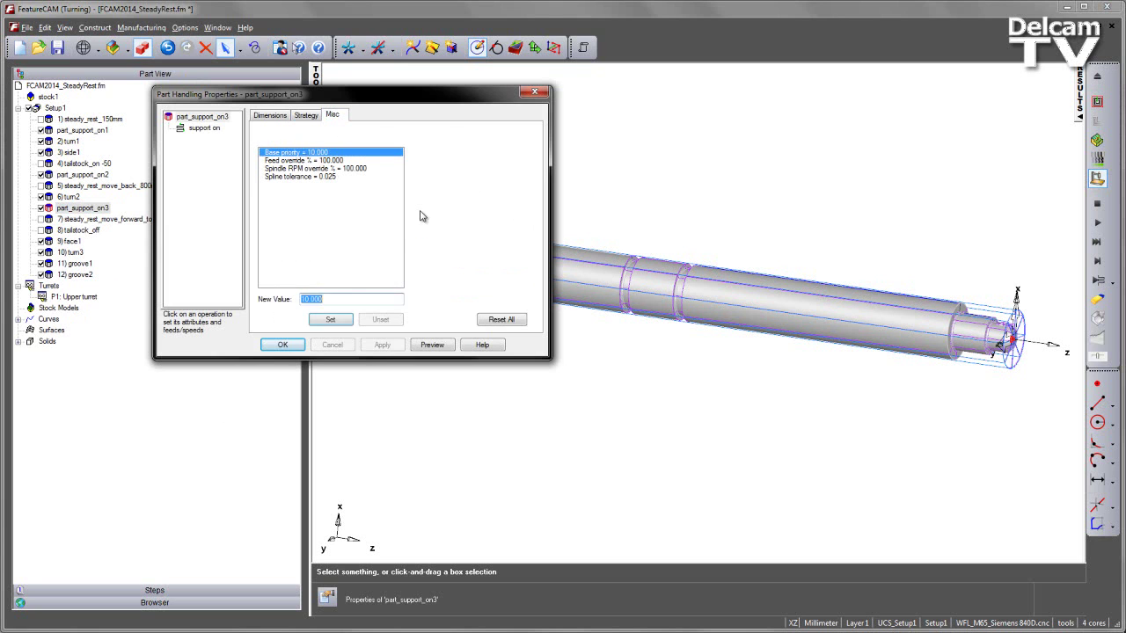
{"action": "type", "text": "7"}
{"action": "left_click", "coordinate": [329, 319]}
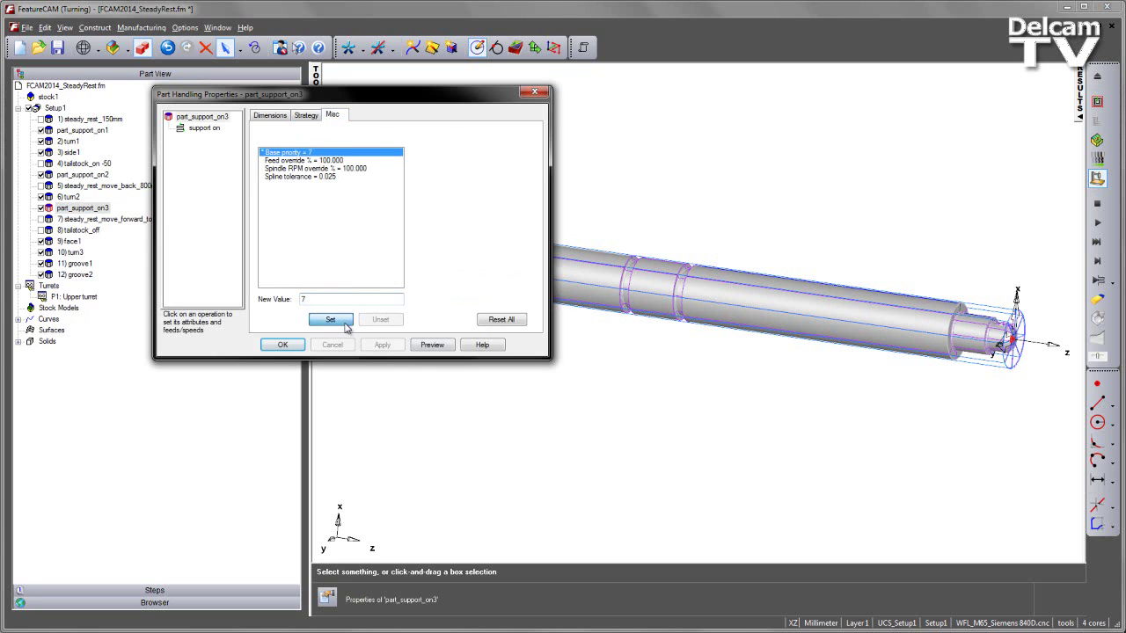
{"action": "left_click", "coordinate": [381, 344]}
{"action": "left_click", "coordinate": [282, 345]}
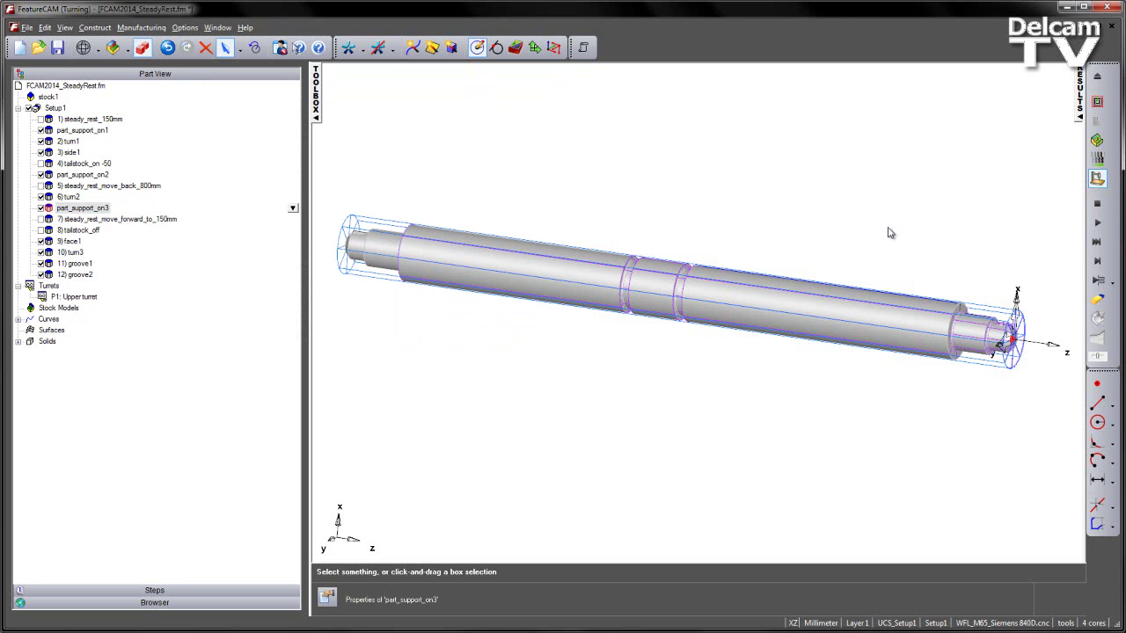
Play the 3D lathe machine simulation of the shaft with its three steady rest supports
{"action": "left_click", "coordinate": [1097, 222]}
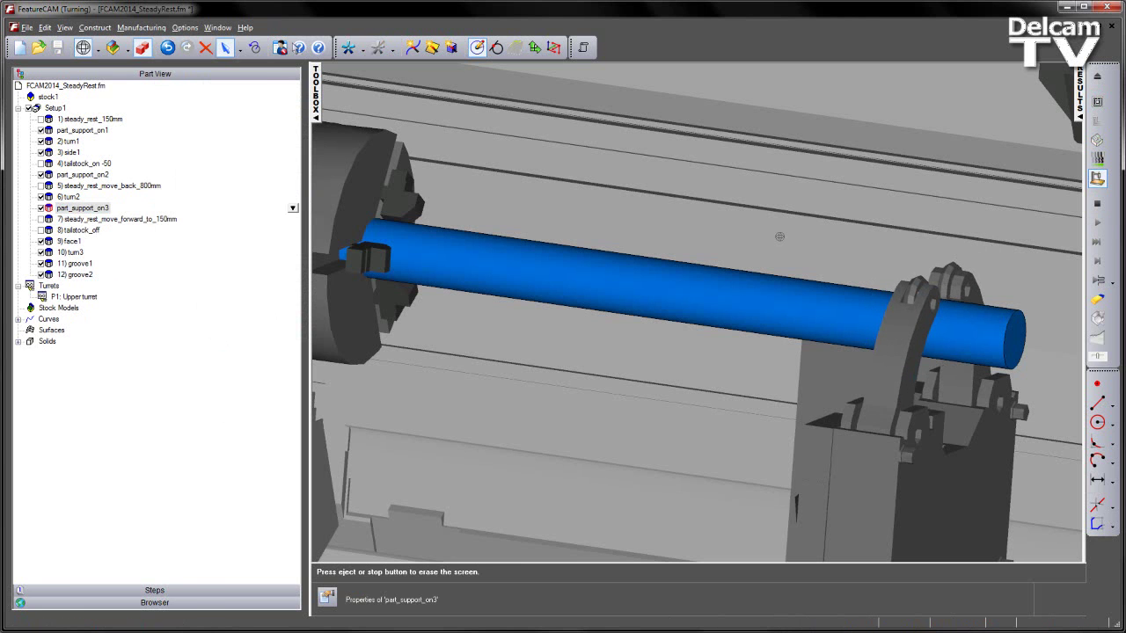